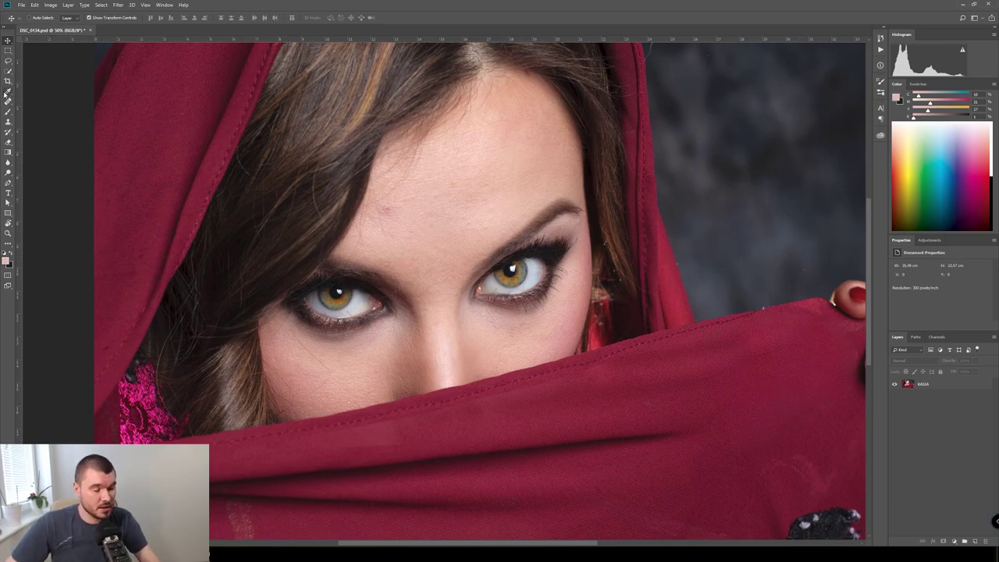
- Zoom and pan around the portrait to inspect the face, hand and veil
key("ctrl+minus")
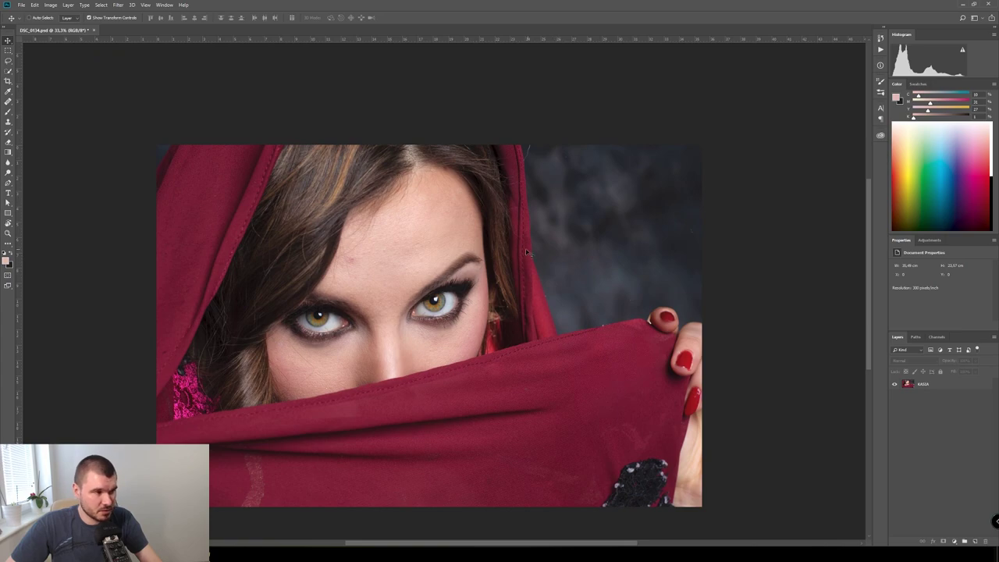
left_click(364, 235)
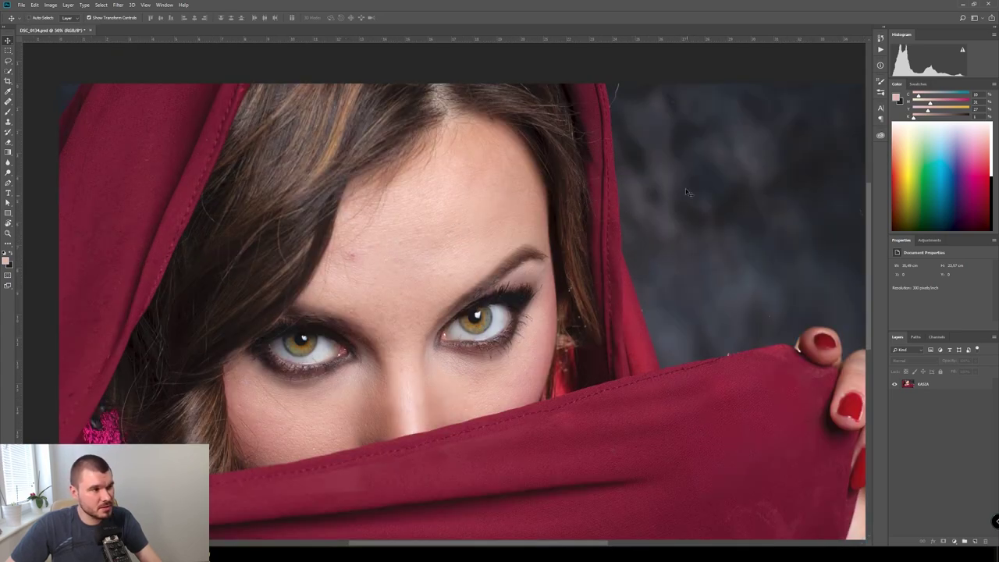
left_click_drag(723, 179, 612, 116)
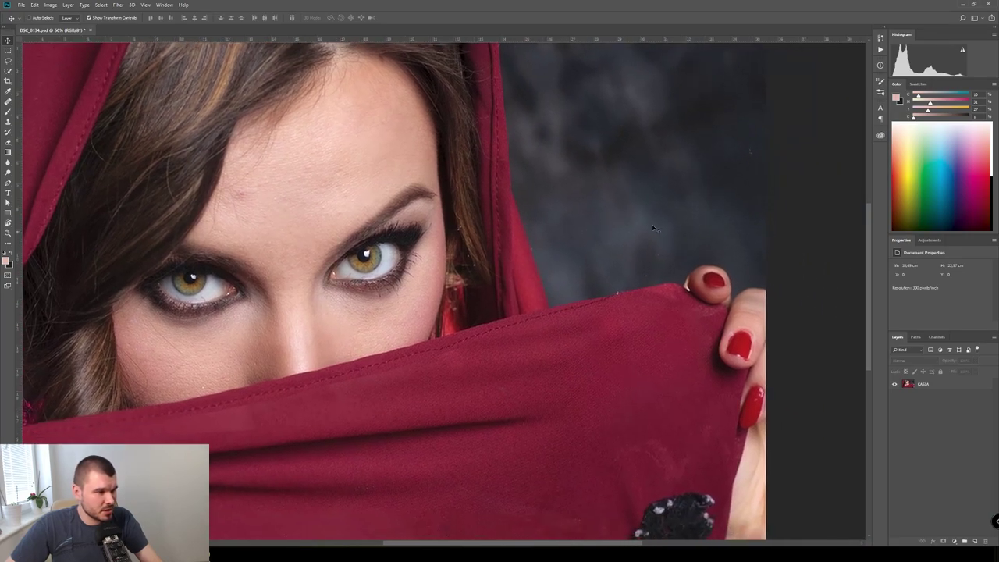
left_click_drag(528, 389, 533, 245)
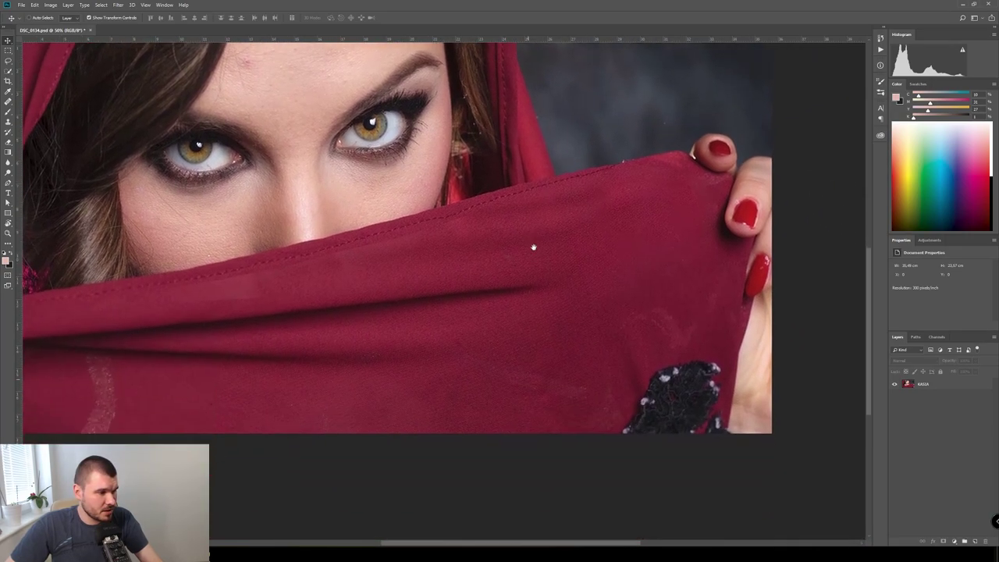
mouse_move(406, 310)
left_mouse_down()
mouse_move(448, 292)
mouse_move(594, 382)
mouse_move(569, 492)
left_mouse_up()
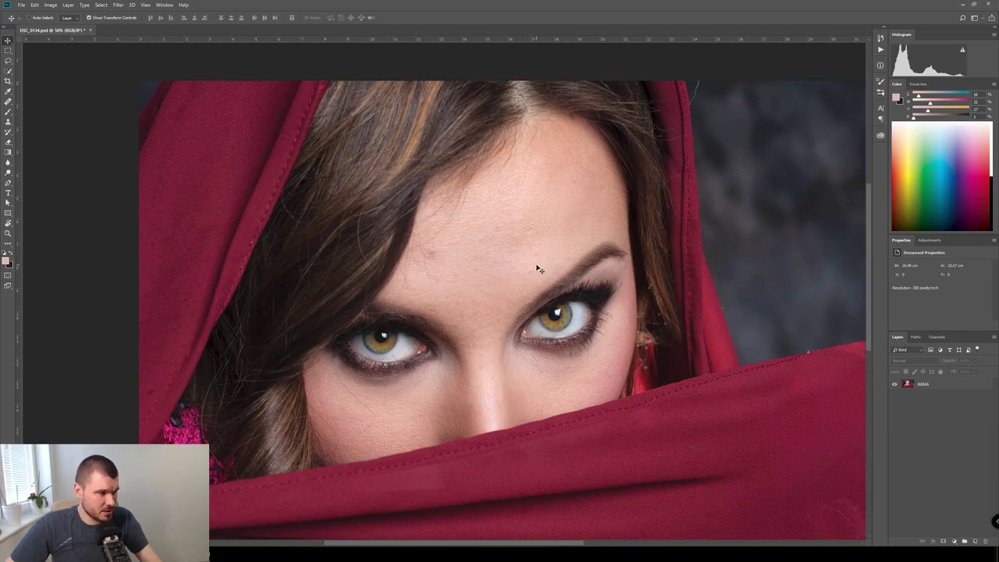
scroll(536, 269, "up", 2)
scroll(520, 265, "up", 3)
scroll(515, 270, "down", 2)
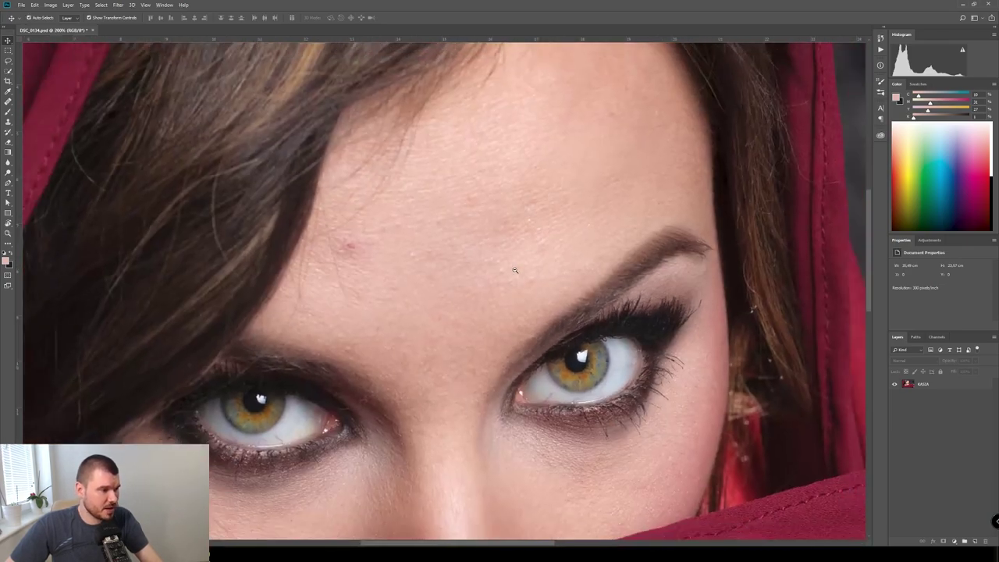
scroll(516, 270, "down", 3)
scroll(514, 273, "down", 1)
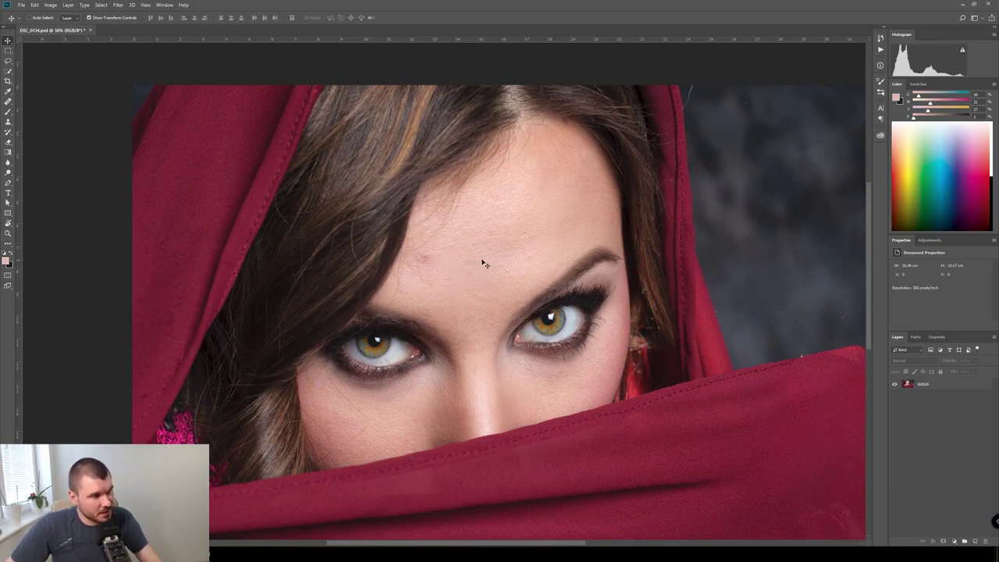
scroll(794, 351, "right", 3)
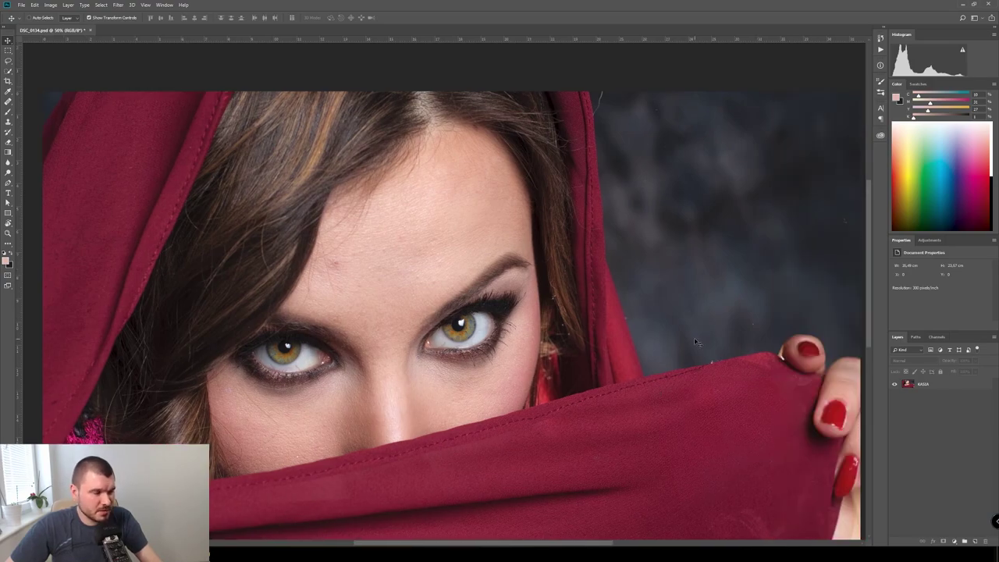
- Duplicate the portrait layer twice with Ctrl+J
left_click(930, 386)
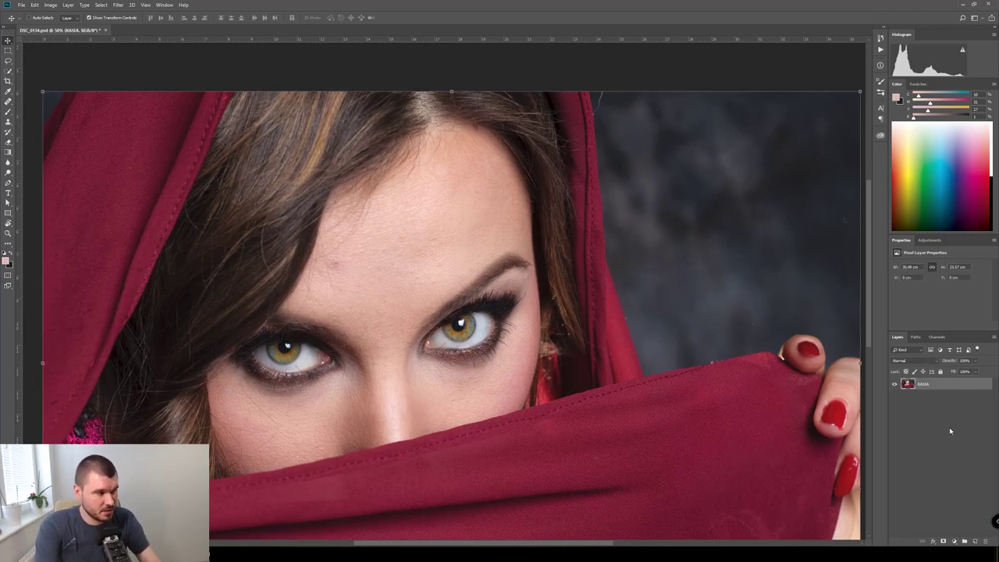
key("ctrl+j")
key("ctrl+j")
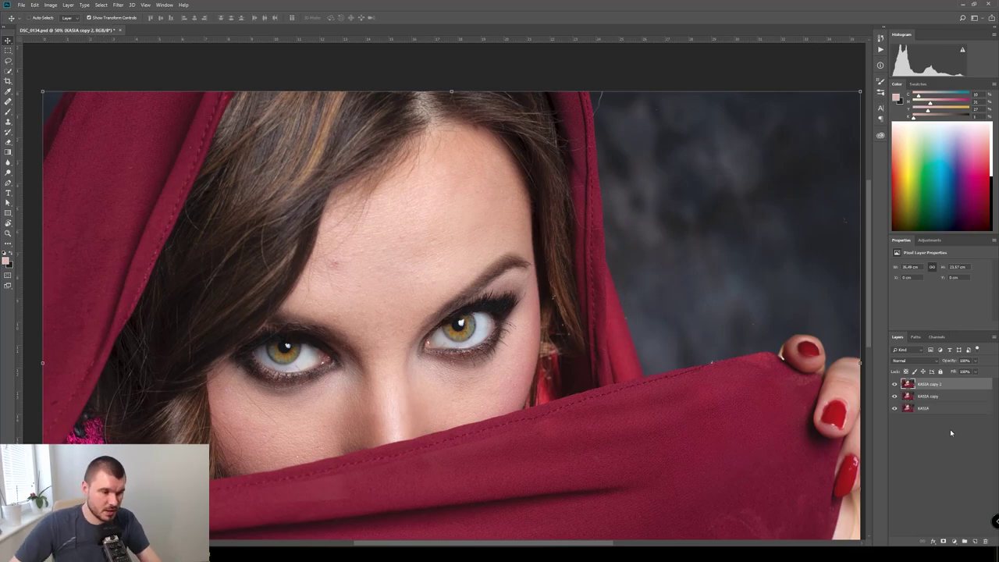
left_click(912, 418)
key("alt+F9")
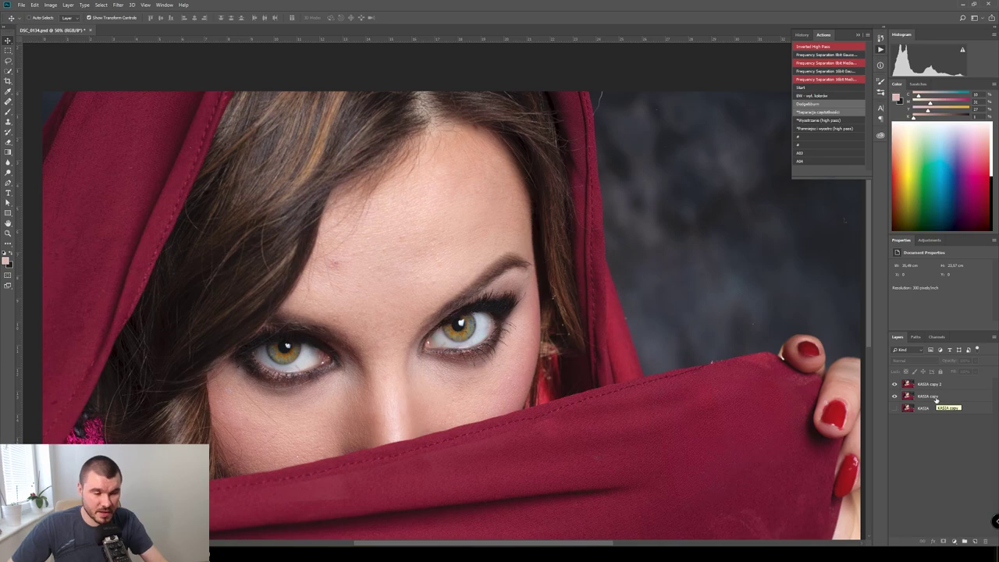
- Name the copies KOLOR and TEKSTURA, hide TEKSTURA, and select KOLOR
double_click(930, 396)
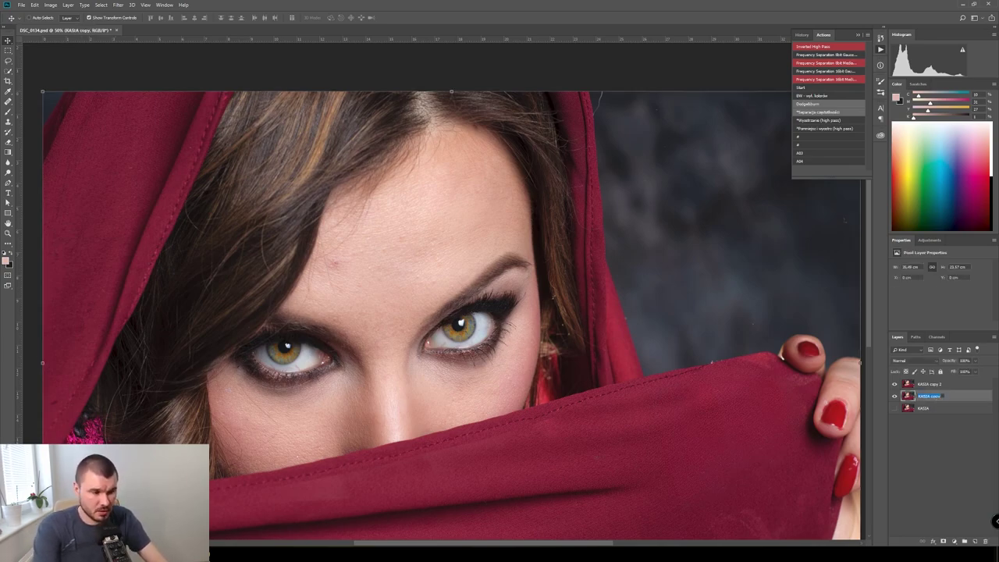
type("l")
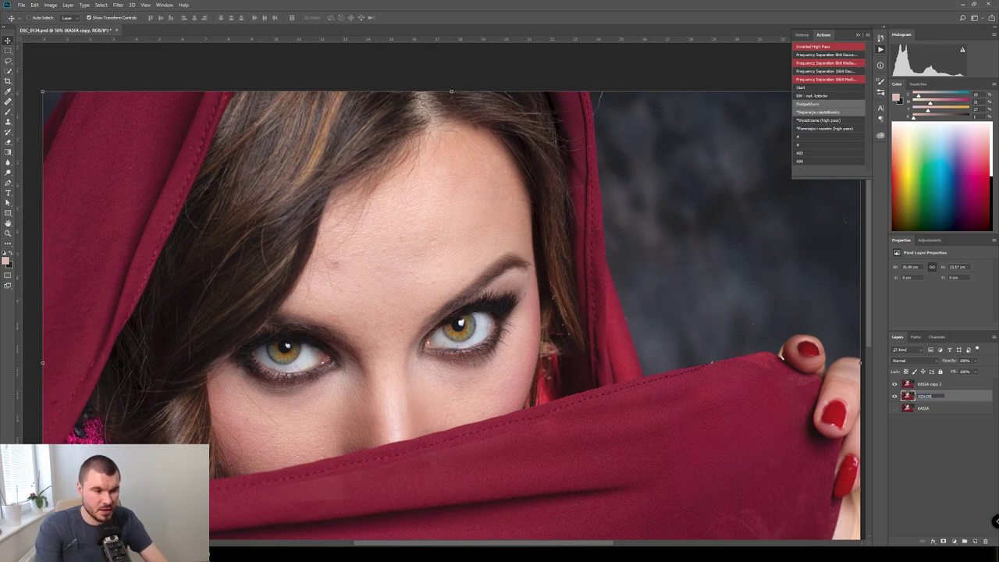
key("Return")
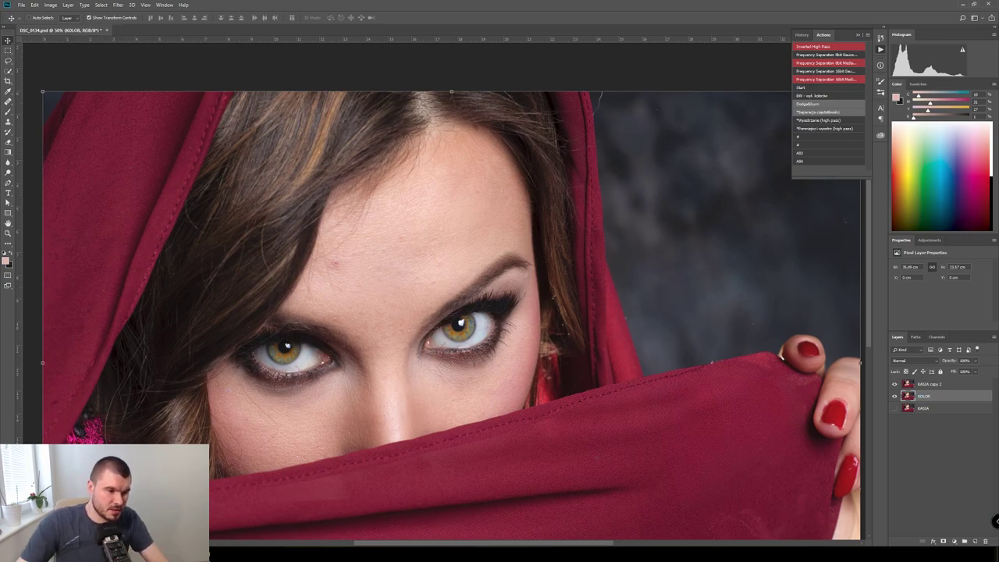
left_click(927, 383)
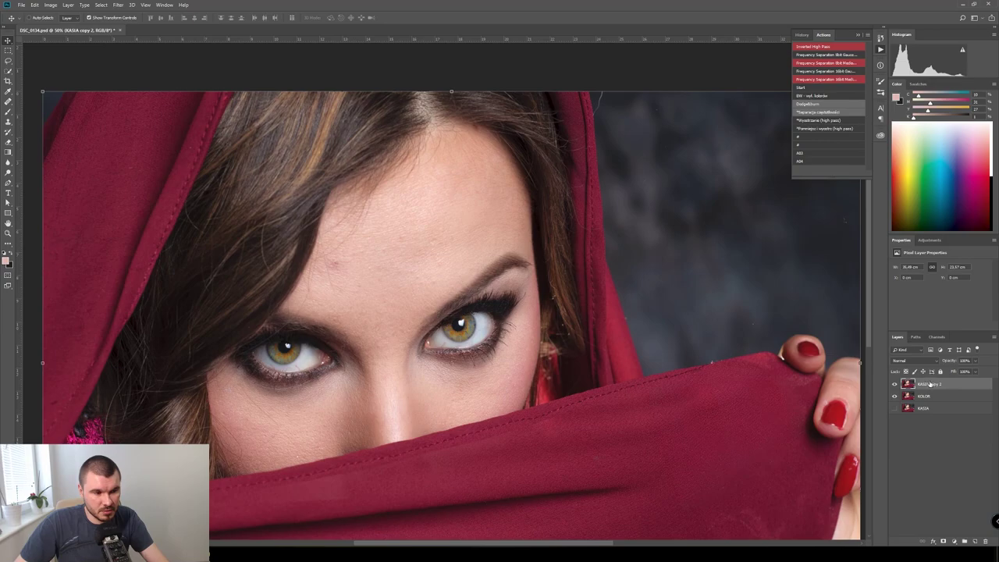
double_click(928, 383)
type("KSTURA")
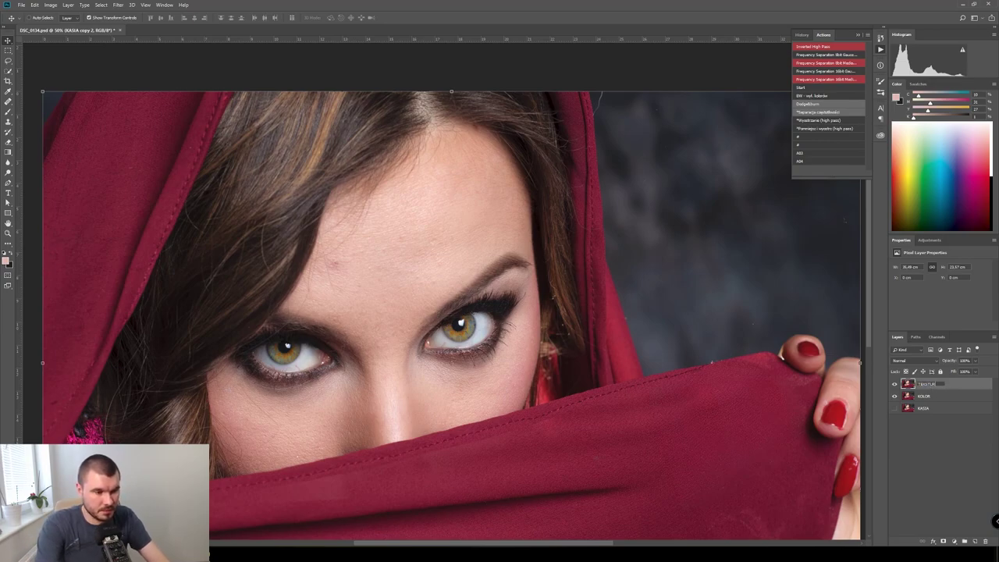
left_click(894, 384)
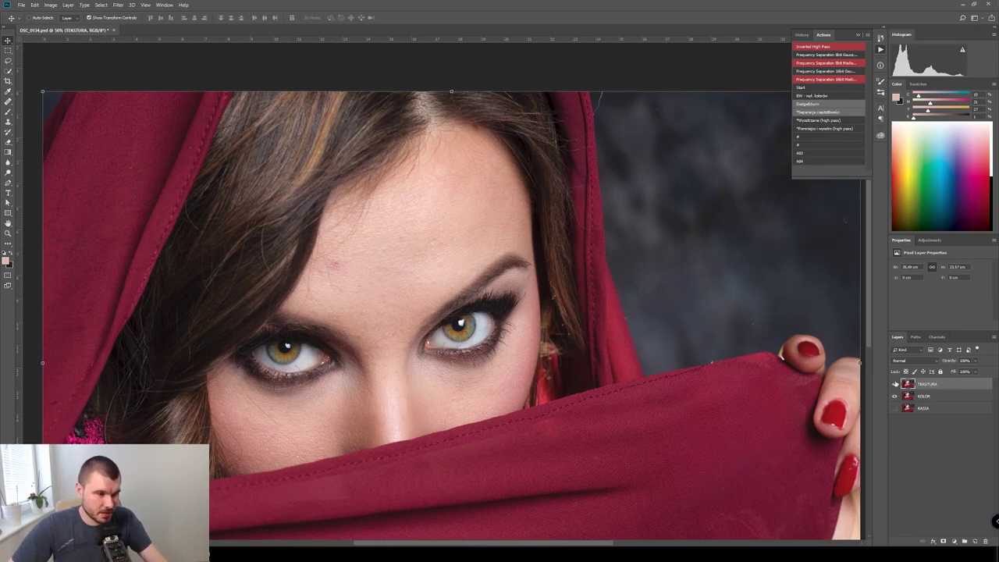
left_click(927, 396)
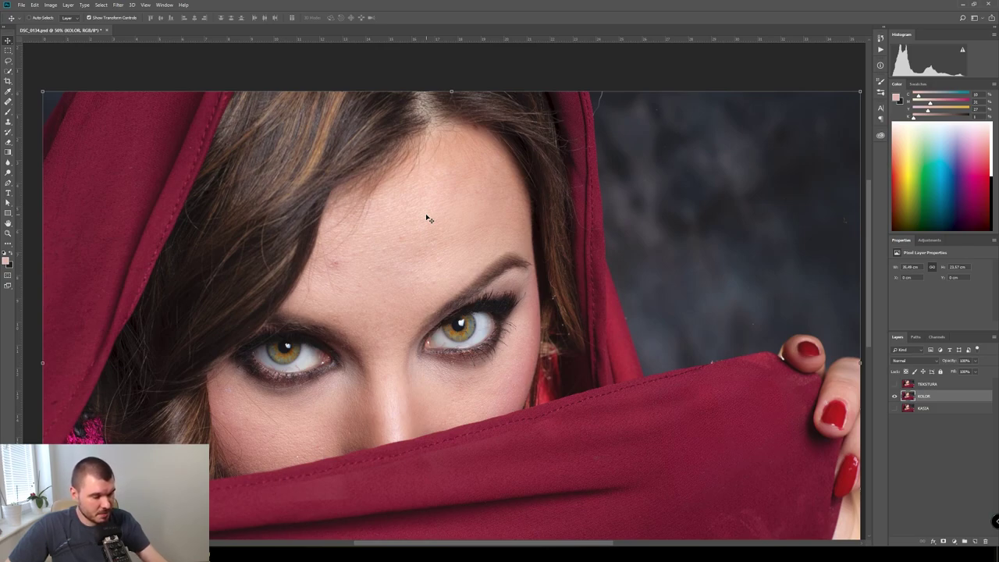
left_click(118, 4)
left_click(170, 56)
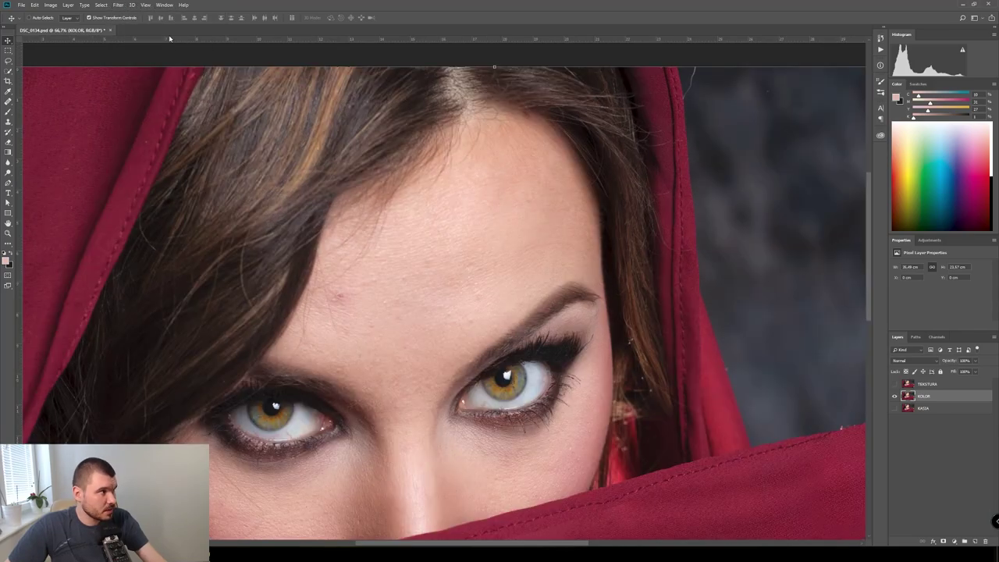
left_click(122, 5)
mouse_move(160, 93)
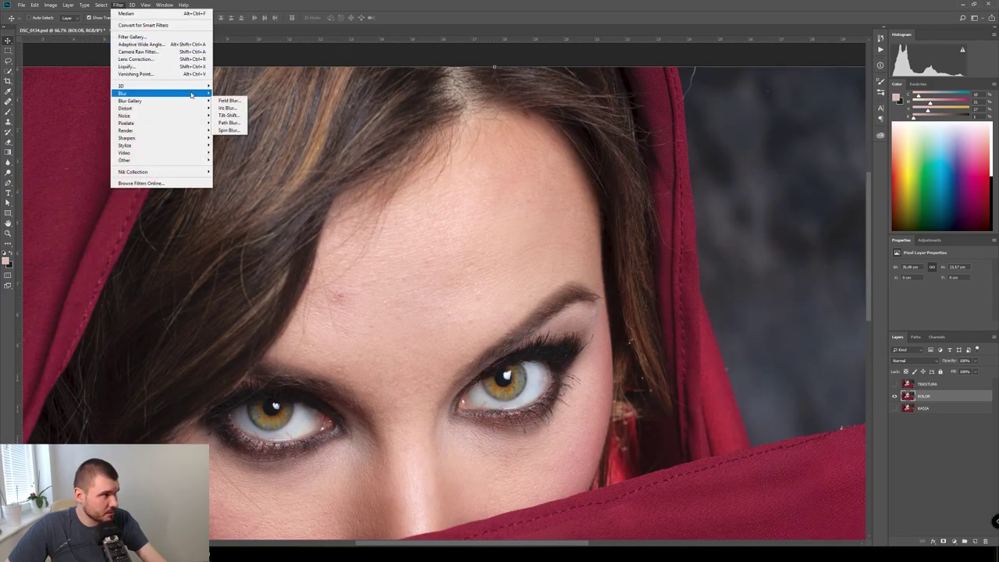
left_click(234, 129)
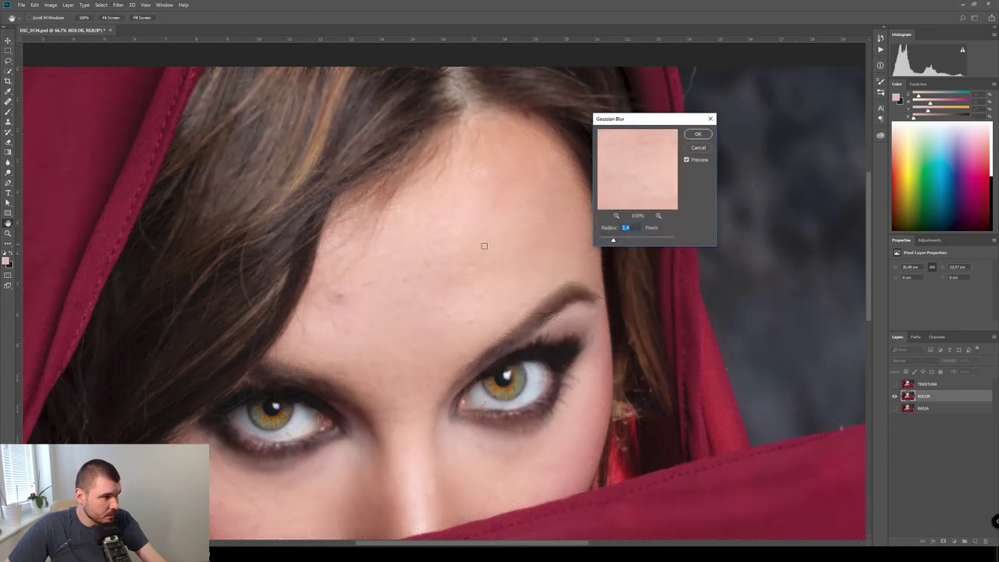
left_click(623, 241)
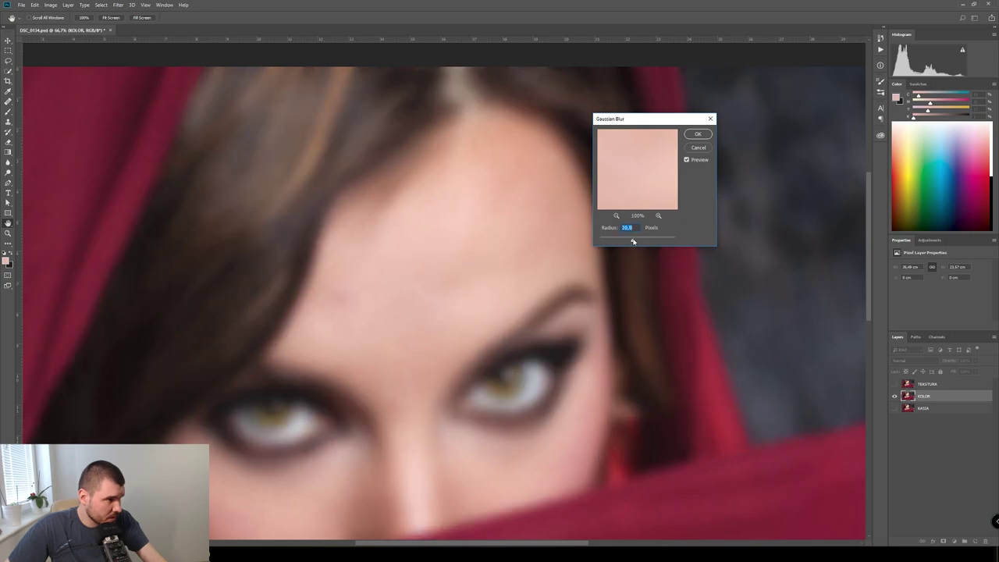
left_click_drag(632, 240, 630, 240)
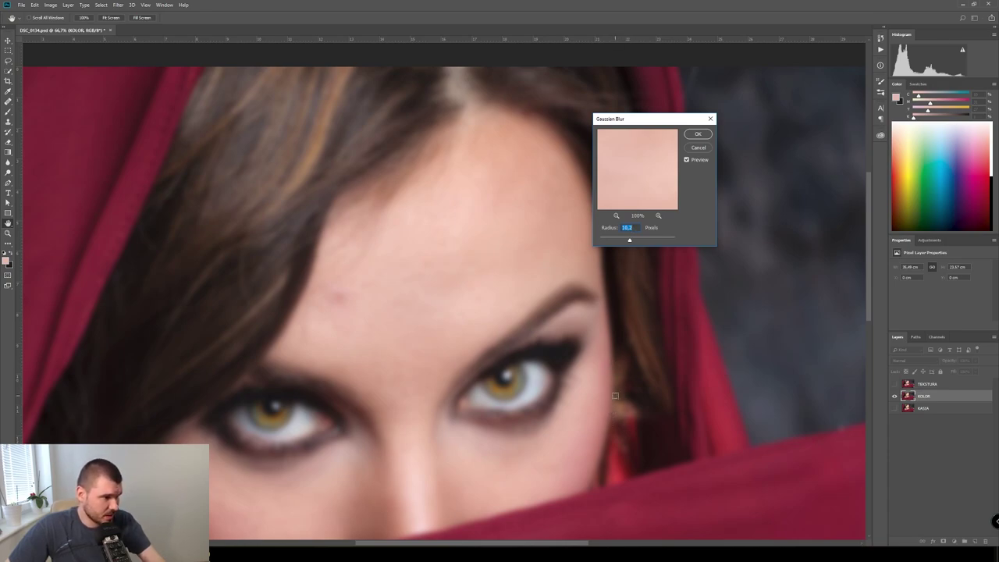
scroll(612, 387, "up", 1)
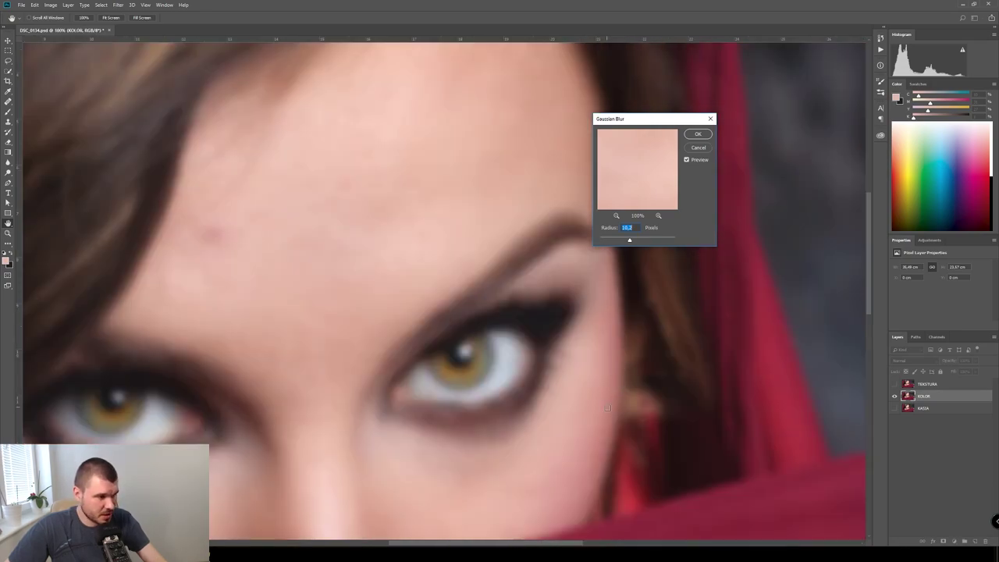
left_click(638, 239)
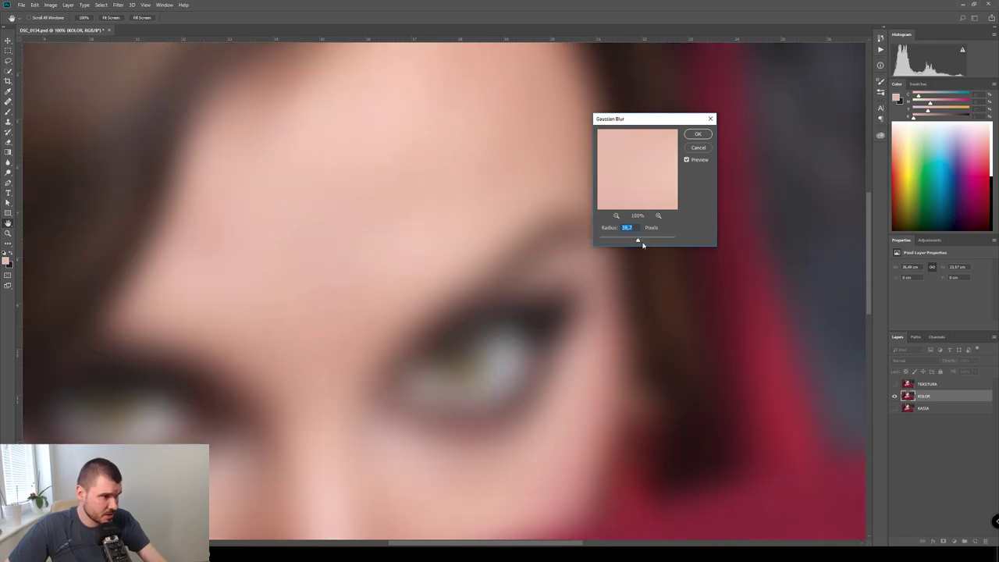
left_click(700, 150)
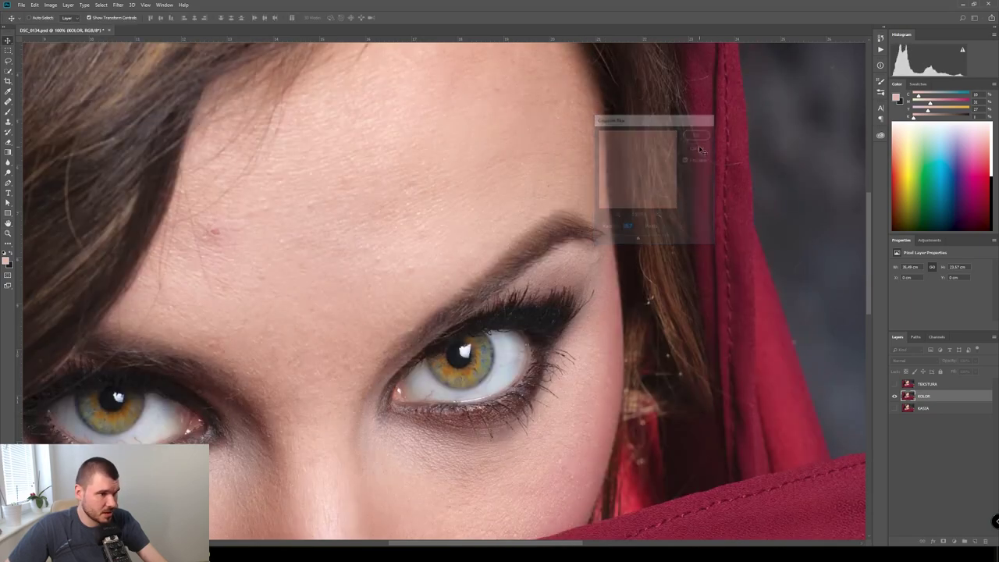
left_click(119, 5)
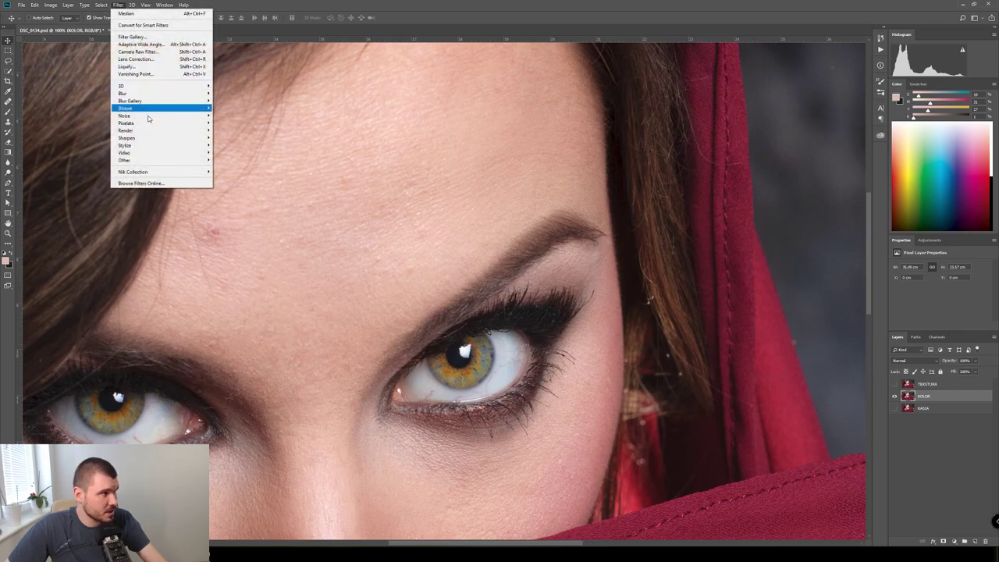
mouse_move(156, 130)
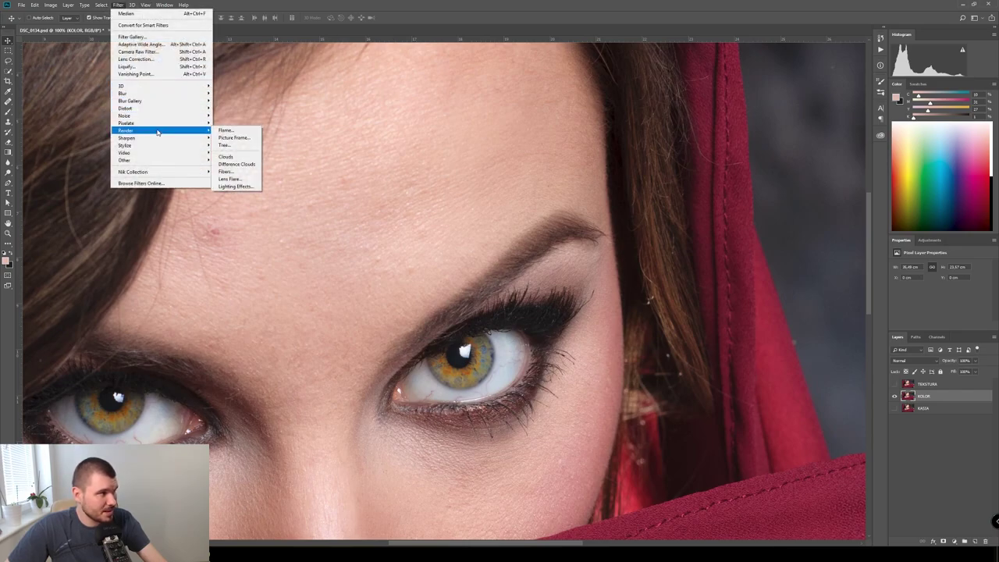
left_click(245, 138)
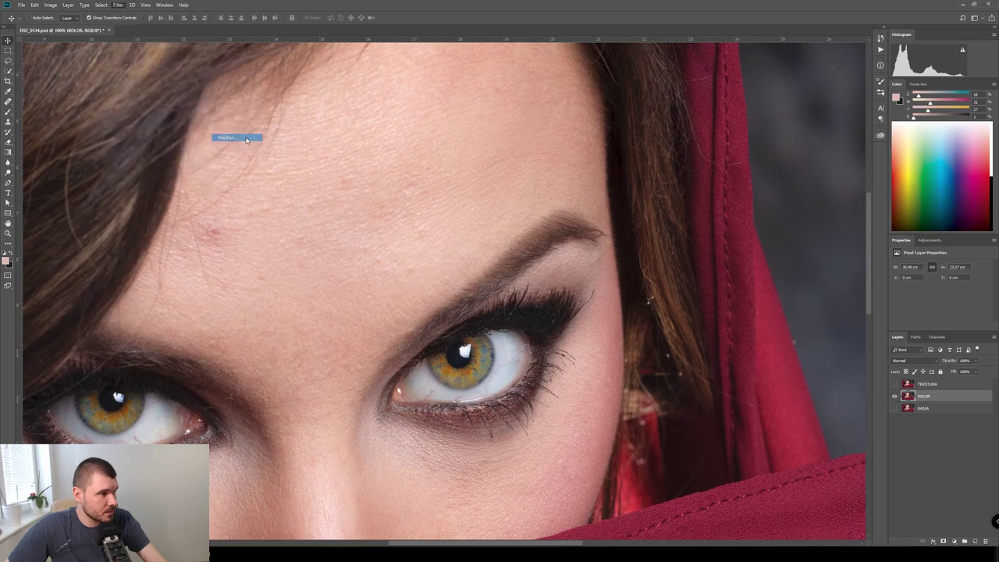
left_click_drag(480, 132, 729, 142)
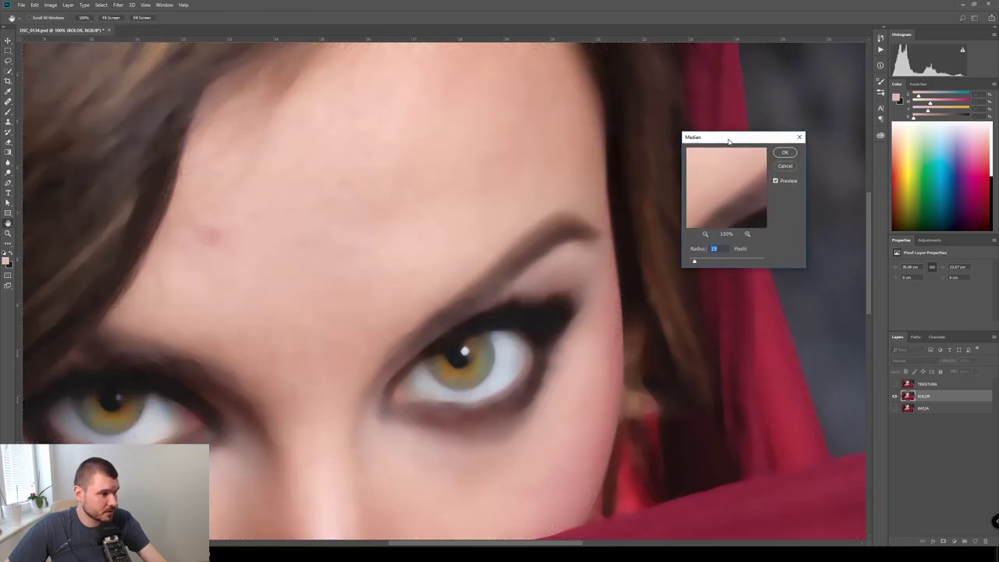
scroll(542, 394, "down", 2)
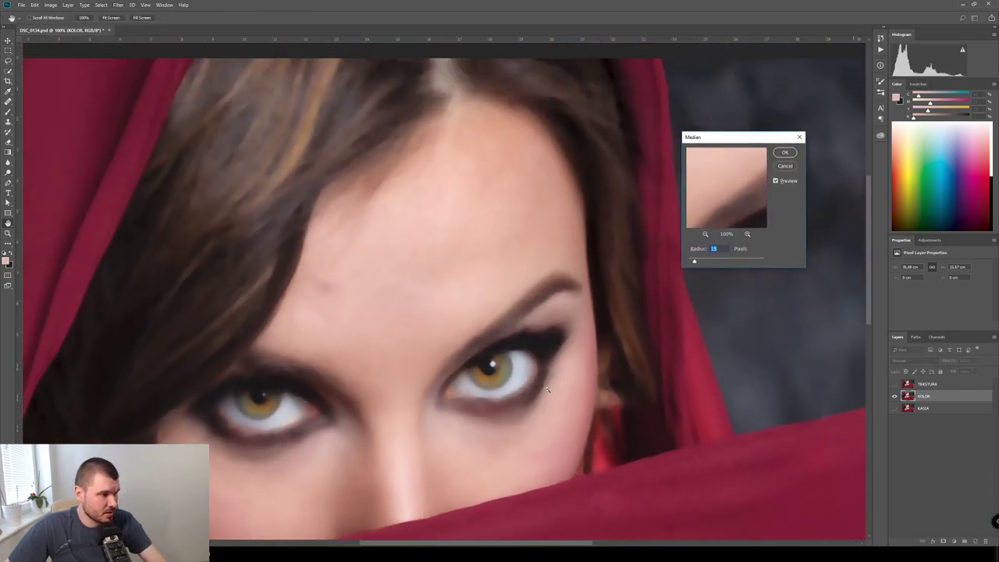
scroll(515, 400, "down", 3)
type("43")
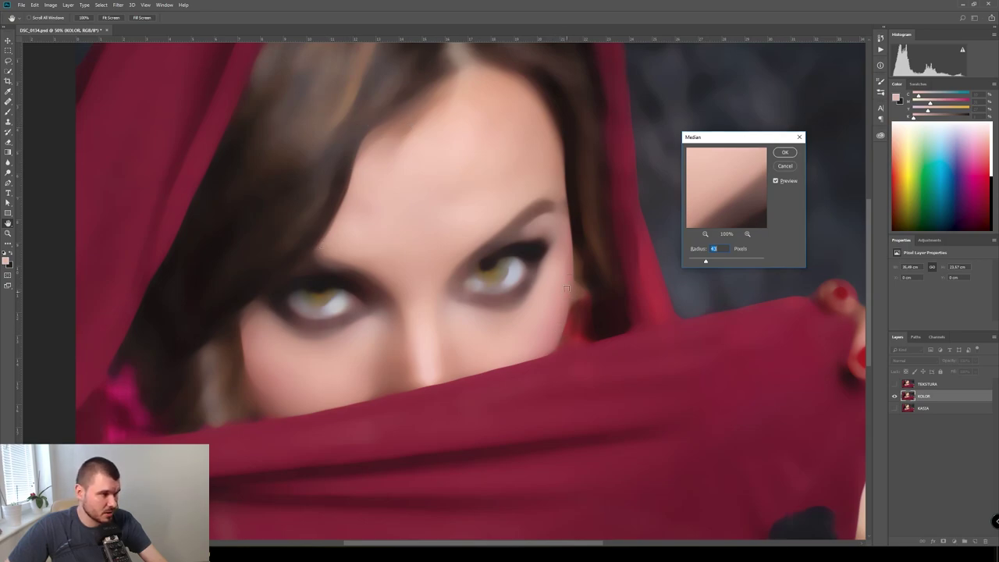
left_click(793, 167)
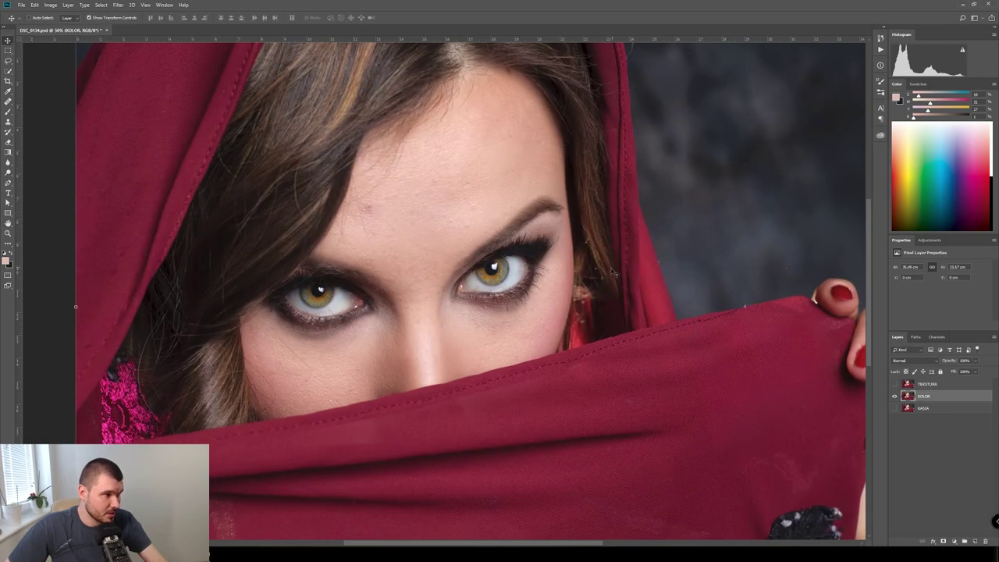
- Apply a Median filter to KOLOR, settling on a 15-pixel radius after zooming to judge it
left_click(928, 441)
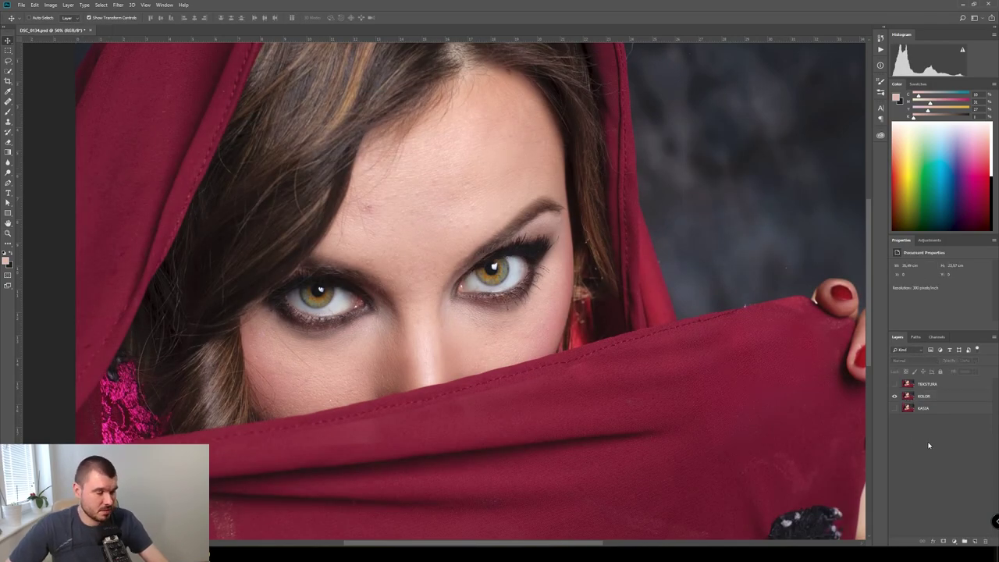
left_click(929, 398)
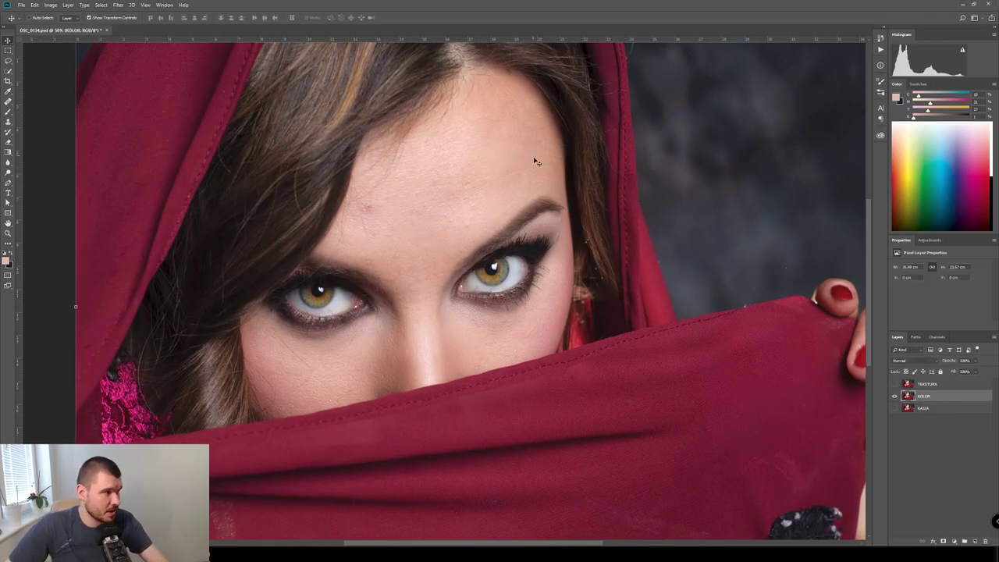
left_click(119, 5)
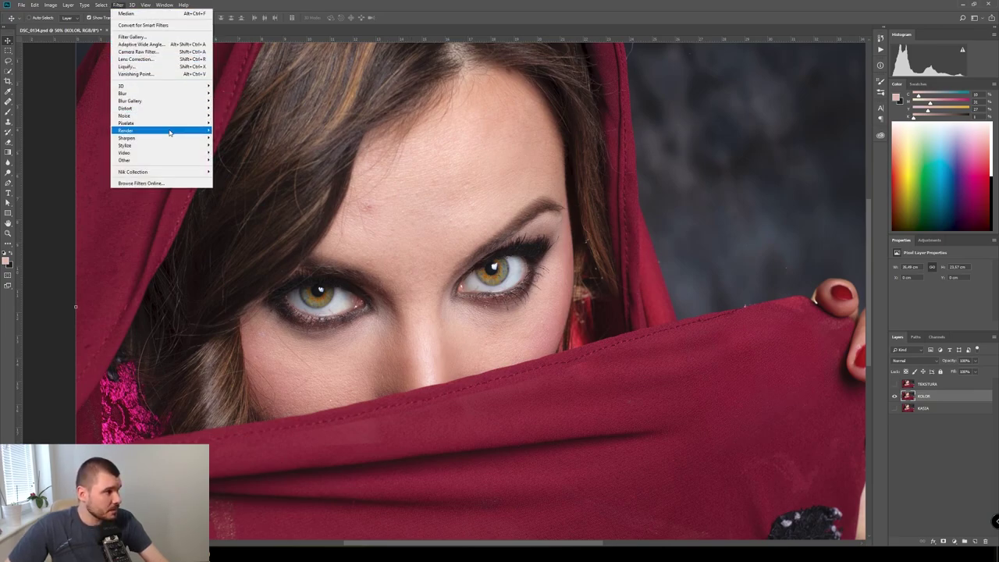
mouse_move(124, 115)
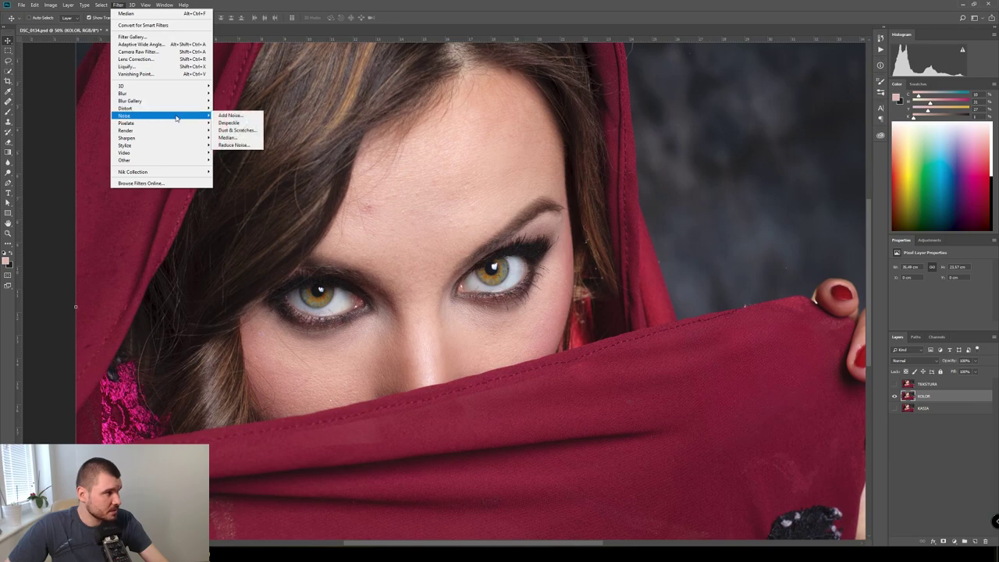
left_click(244, 138)
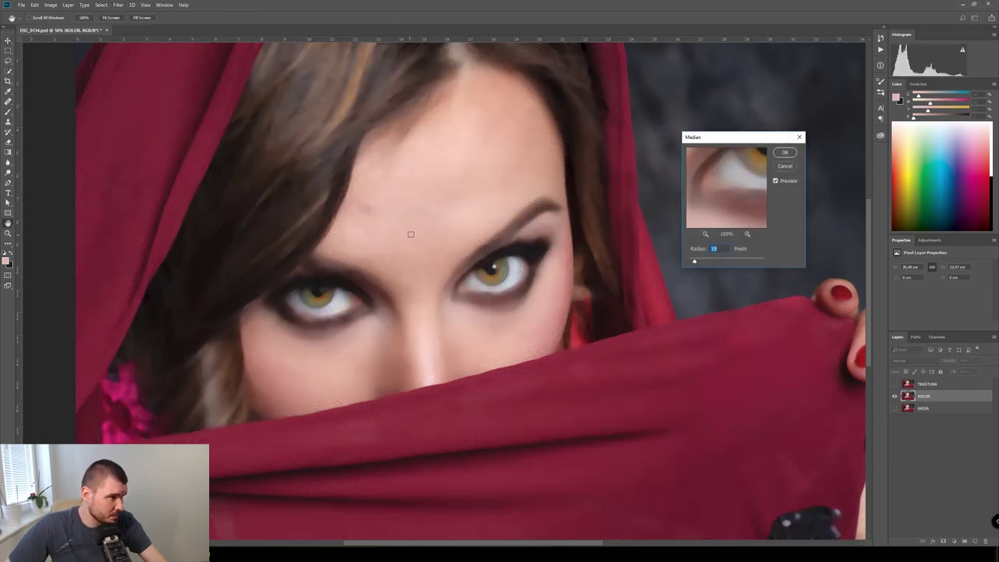
left_click(428, 206, "ctrl")
left_click(449, 199, "ctrl")
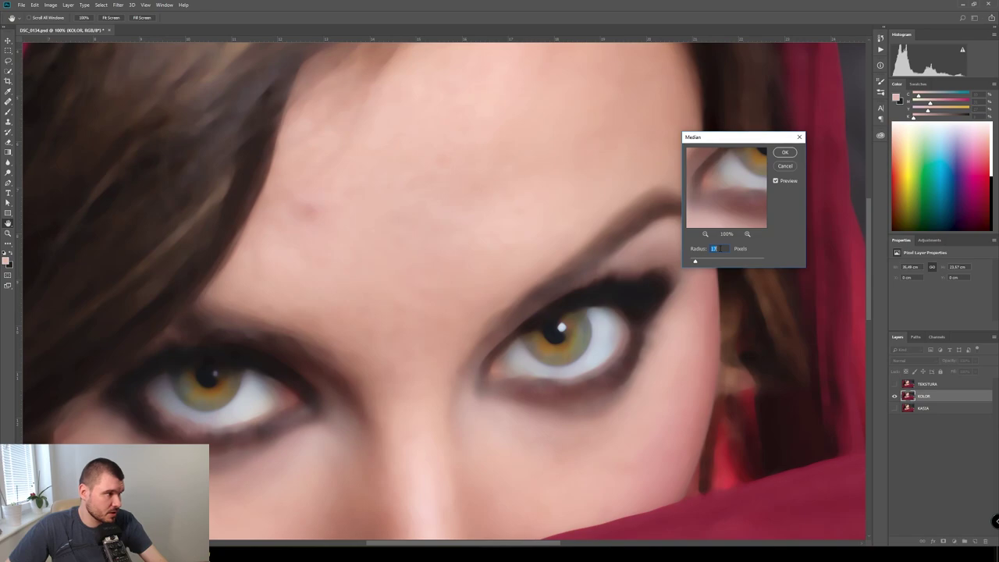
key("Up")
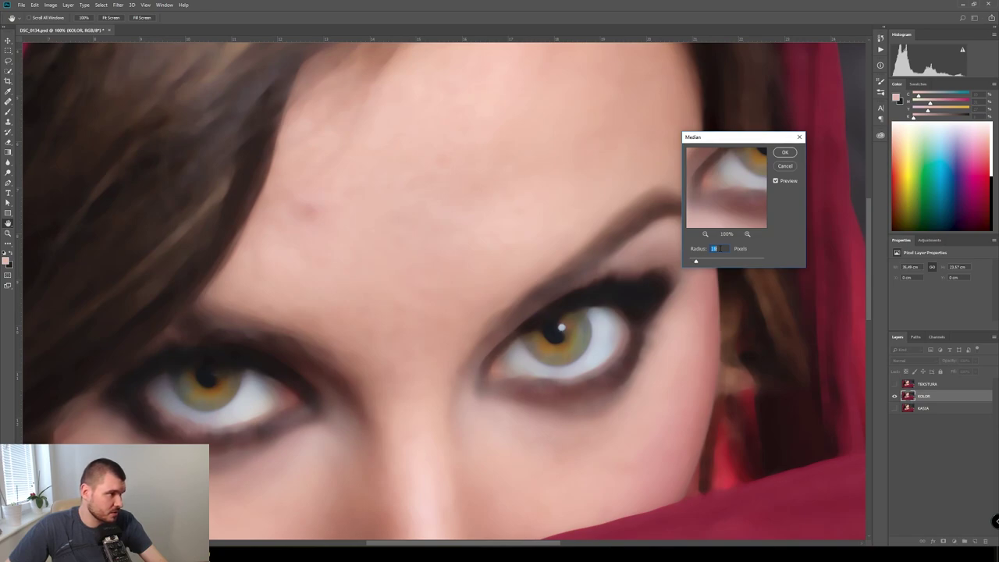
left_click(486, 273, "alt")
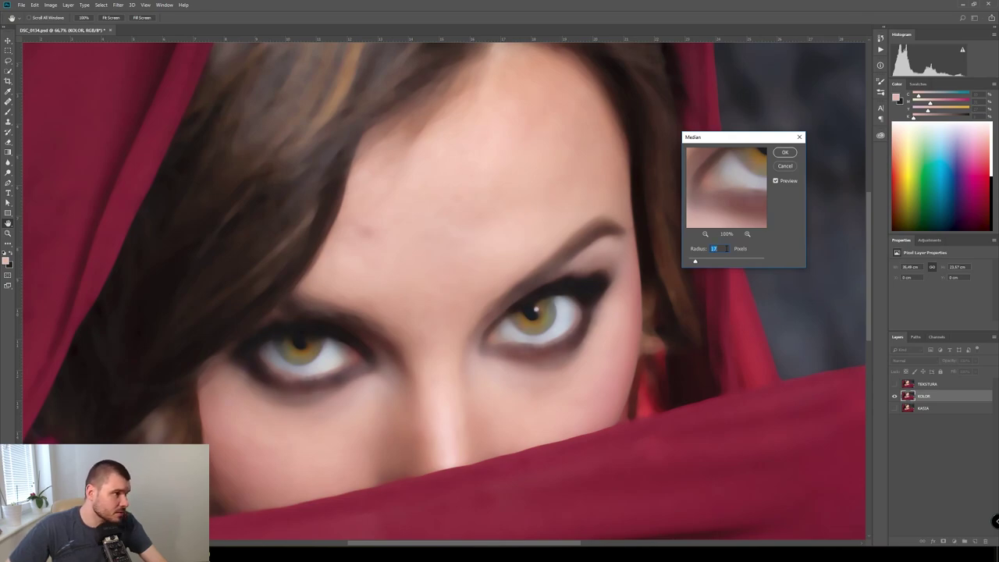
key("Down")
key("Down")
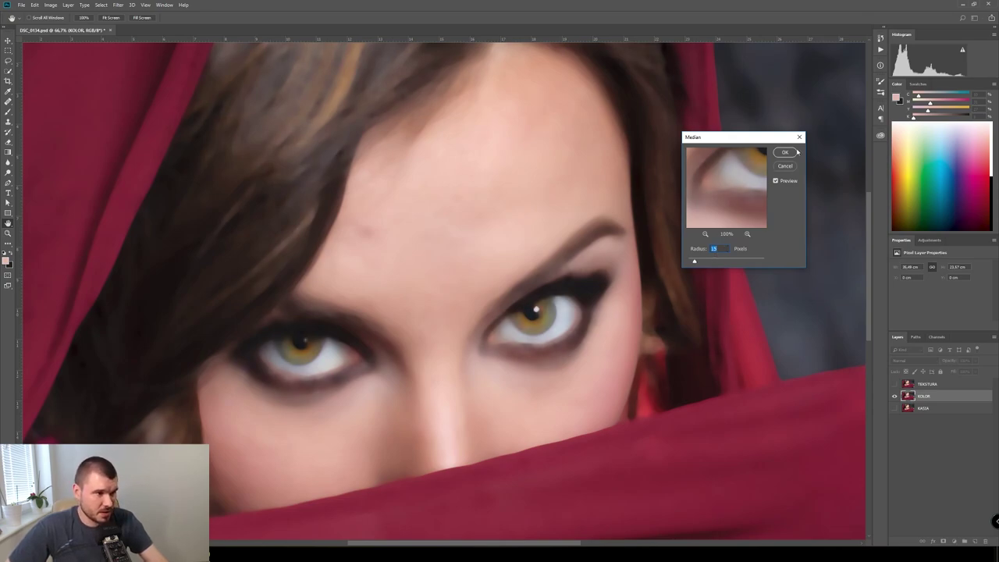
- Confirm the 15-pixel median blur, then show and select the TEKSTURA layer
left_click(787, 152)
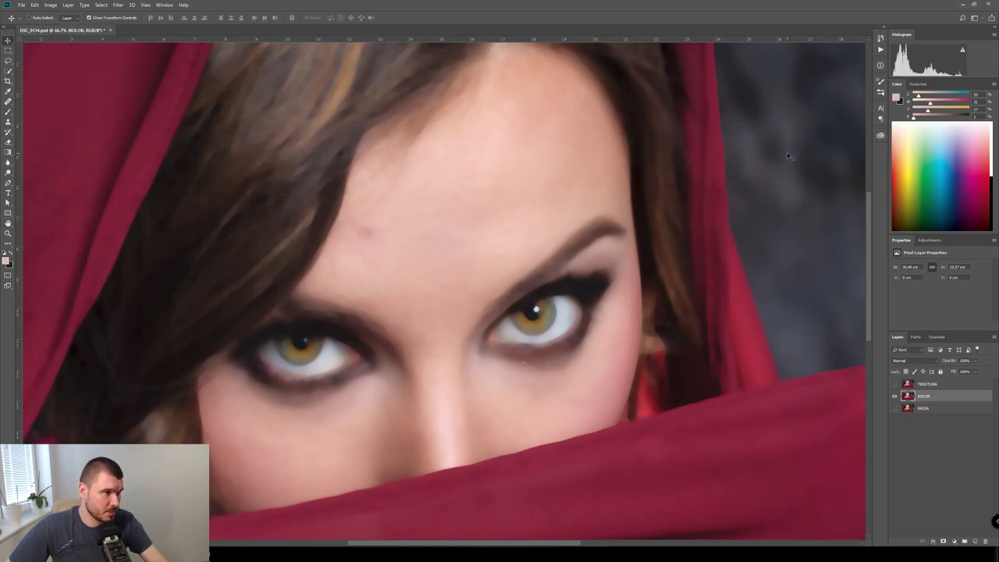
left_click(938, 448)
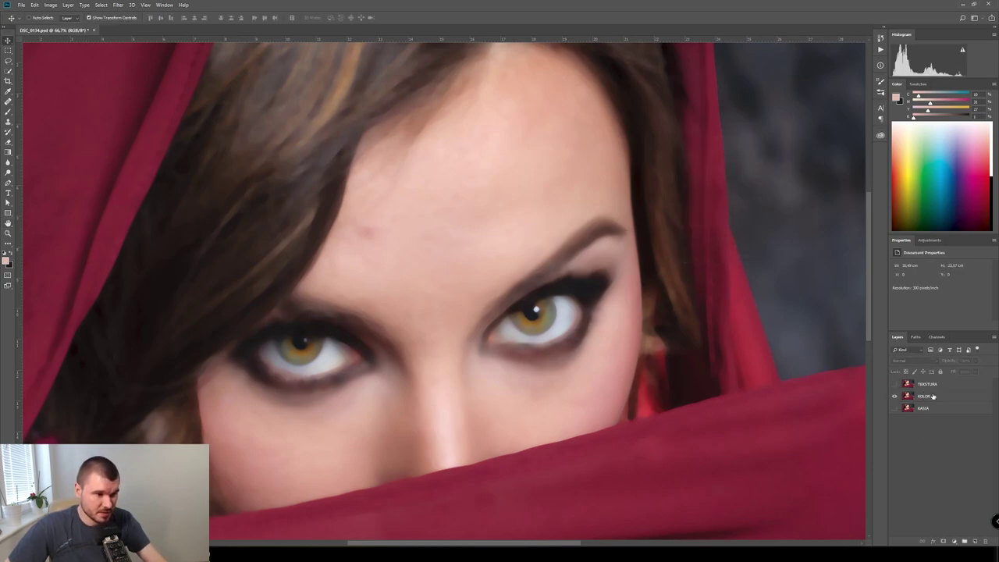
left_click(895, 384)
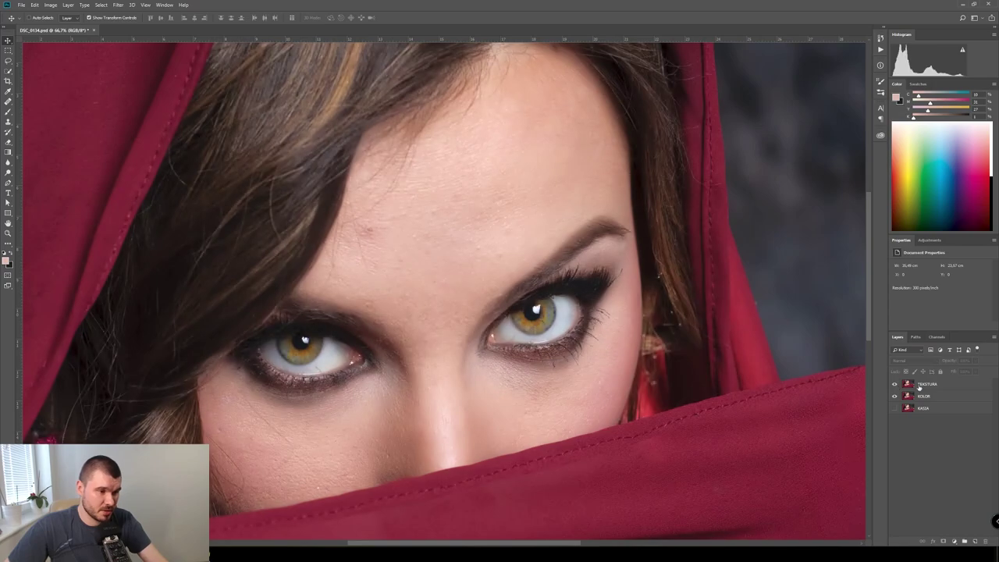
left_click(940, 386)
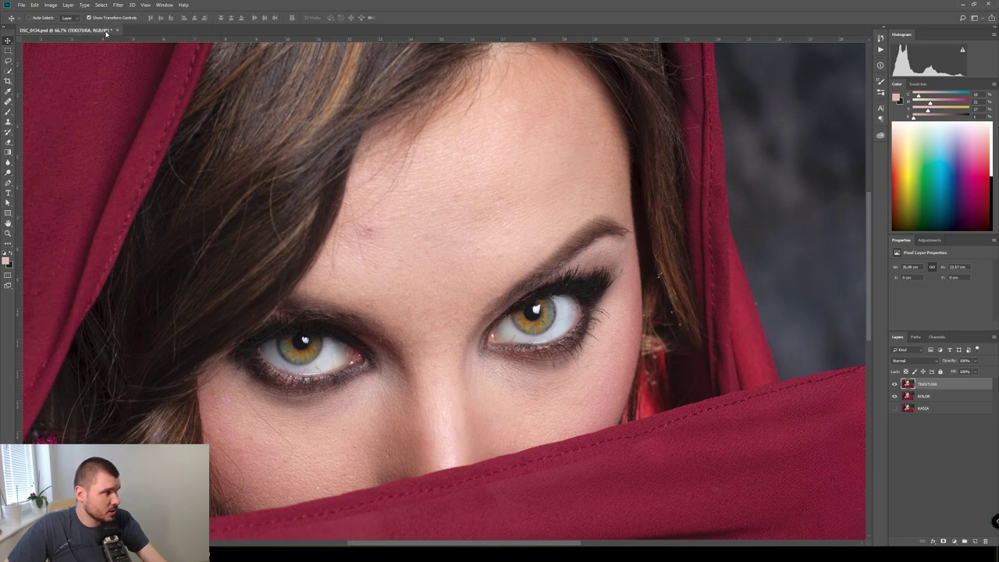
- Check that the image mode is 8 Bits/Channel without changing it
left_click(51, 5)
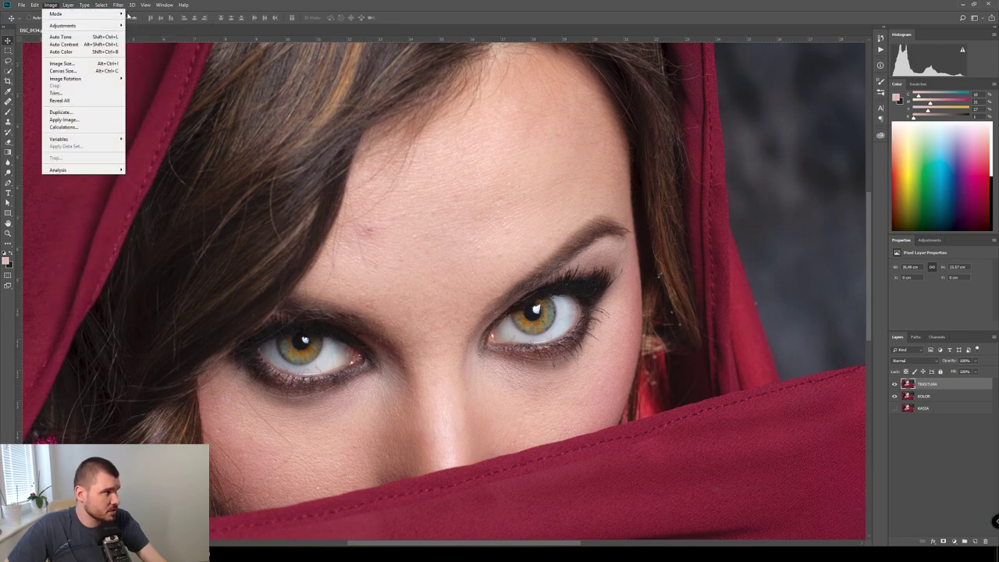
mouse_move(56, 13)
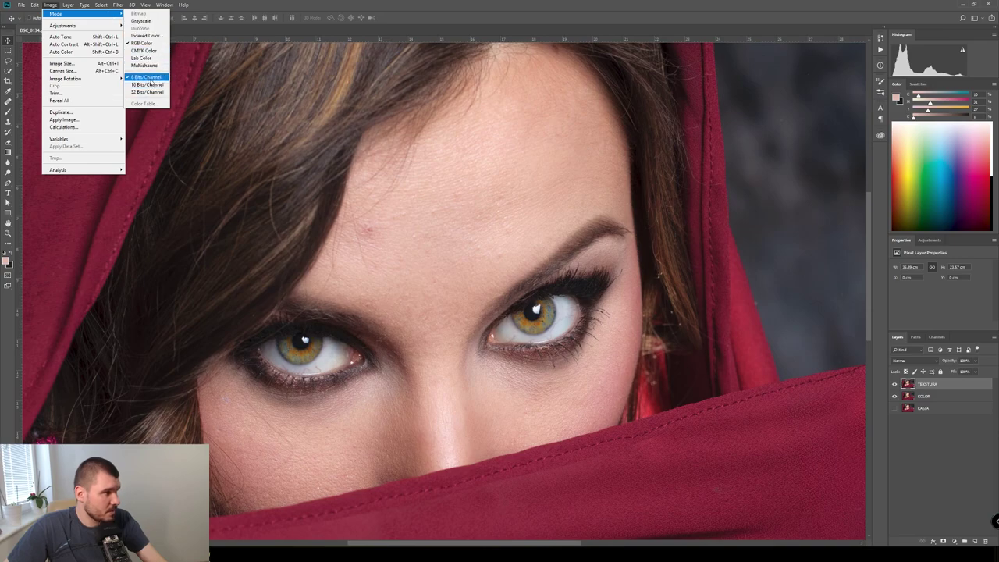
left_click(148, 77)
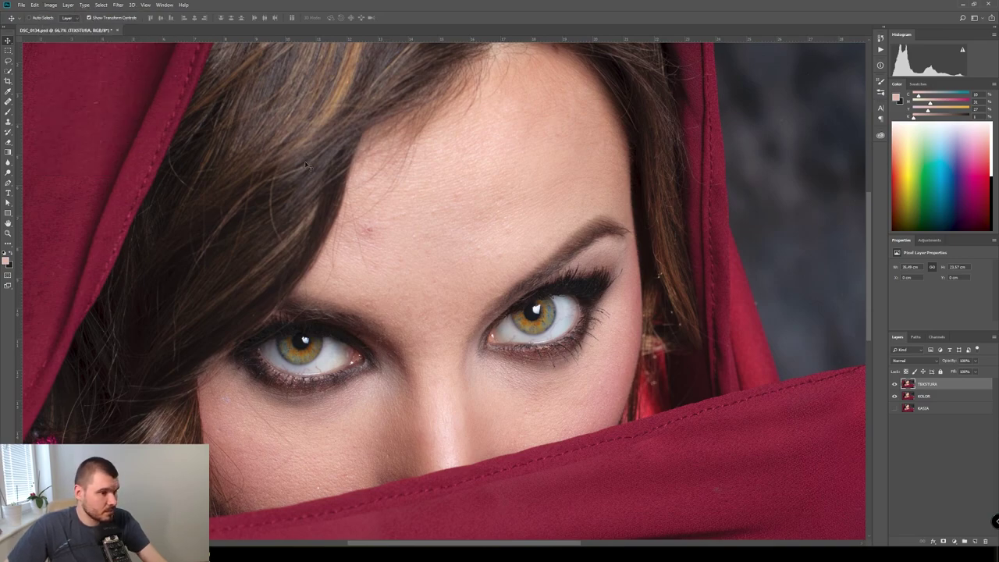
left_click(49, 5)
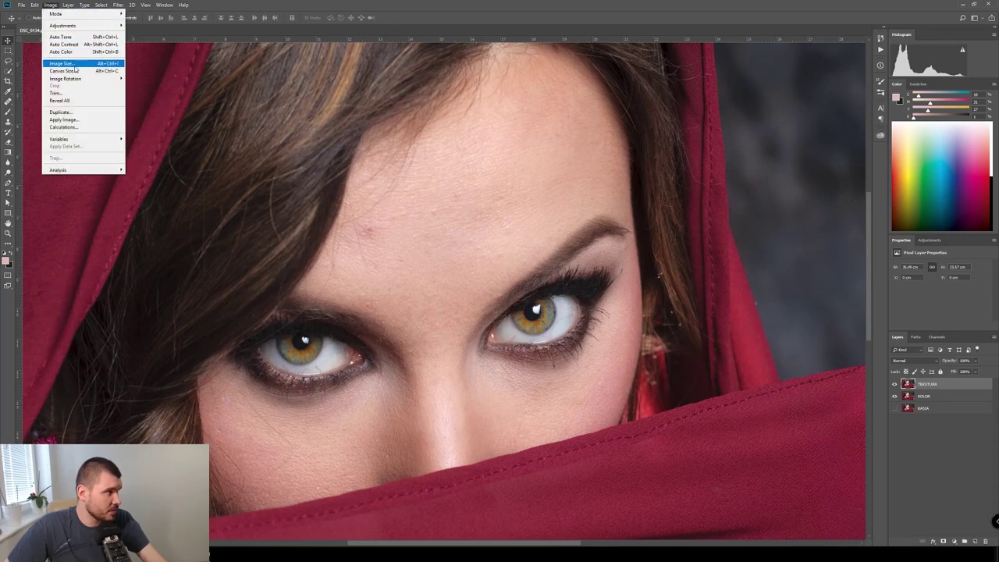
- In Apply Image, use KOLOR as the source layer with Subtract blending
left_click(82, 119)
left_click(711, 170)
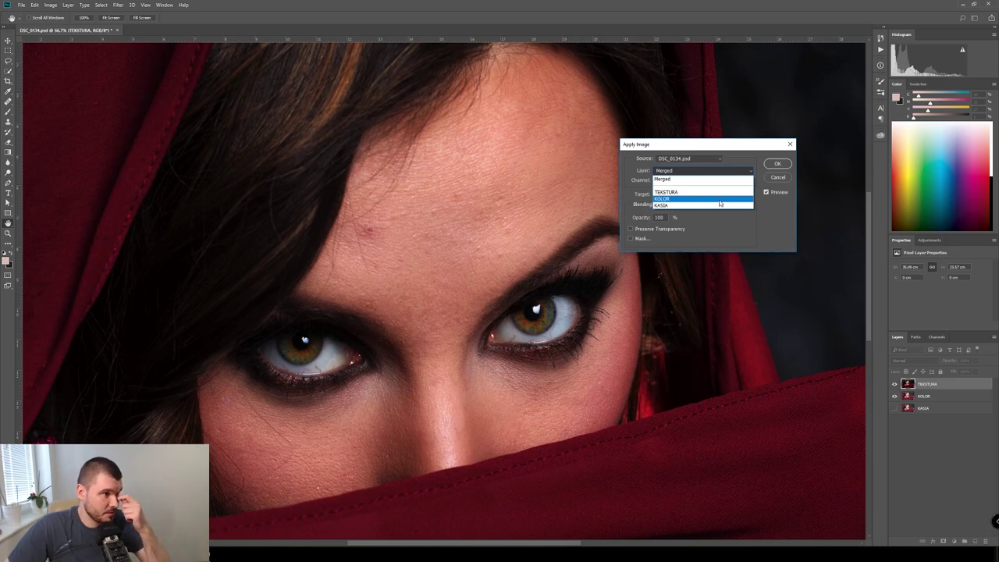
left_click(678, 198)
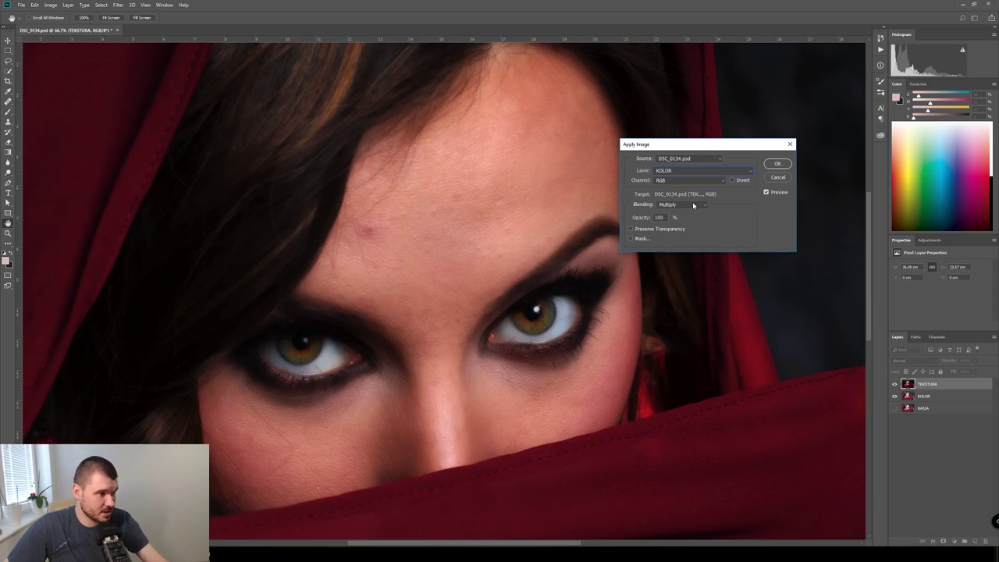
left_click(694, 205)
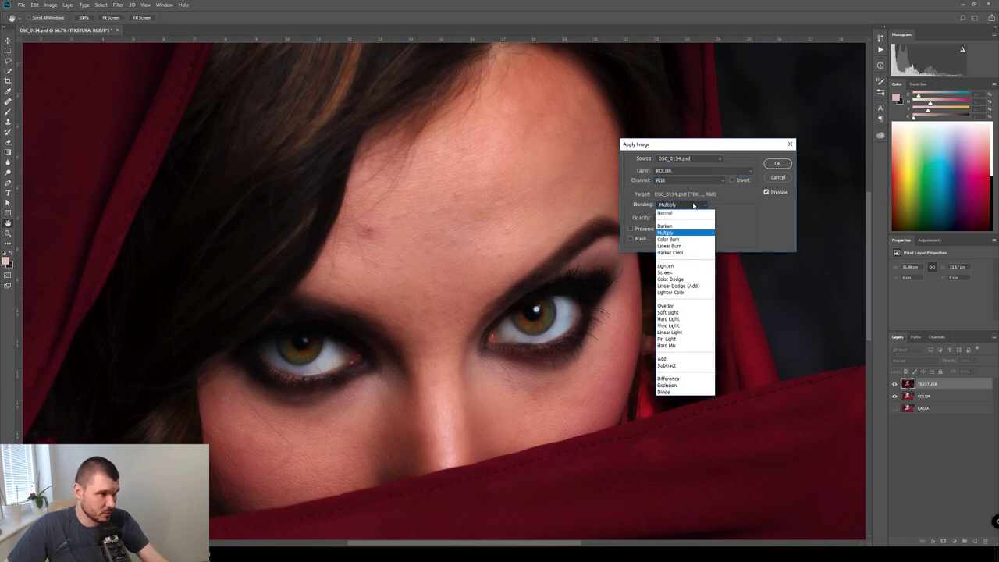
left_click(690, 365)
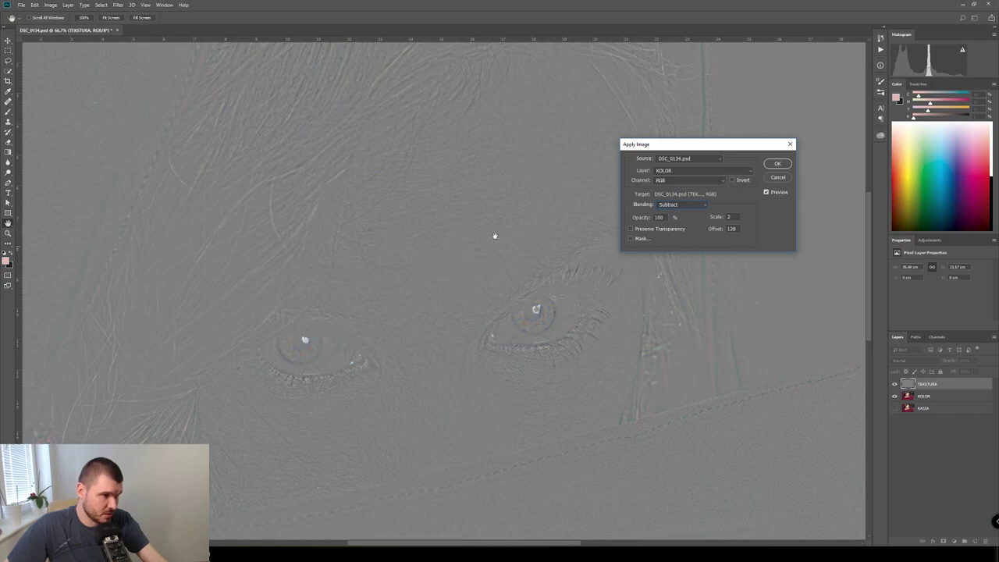
- Test Add blending and source inversion, then return to Subtract with Invert off
left_click(685, 206)
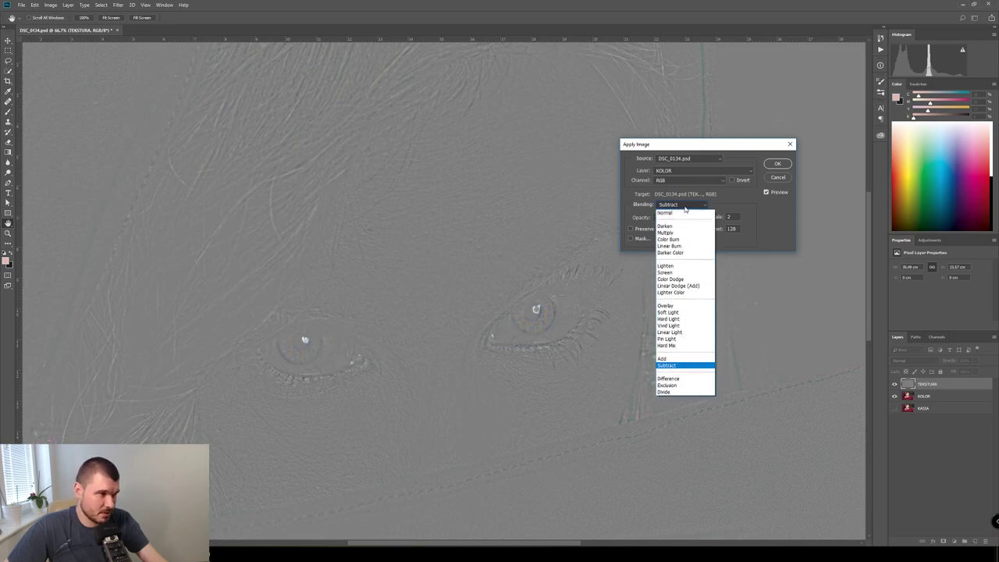
left_click(687, 358)
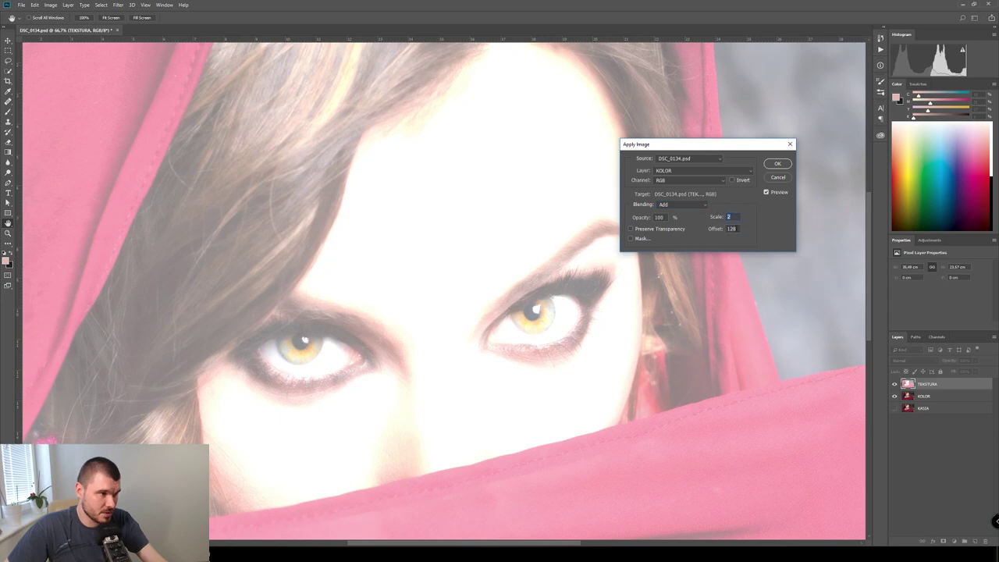
type("0")
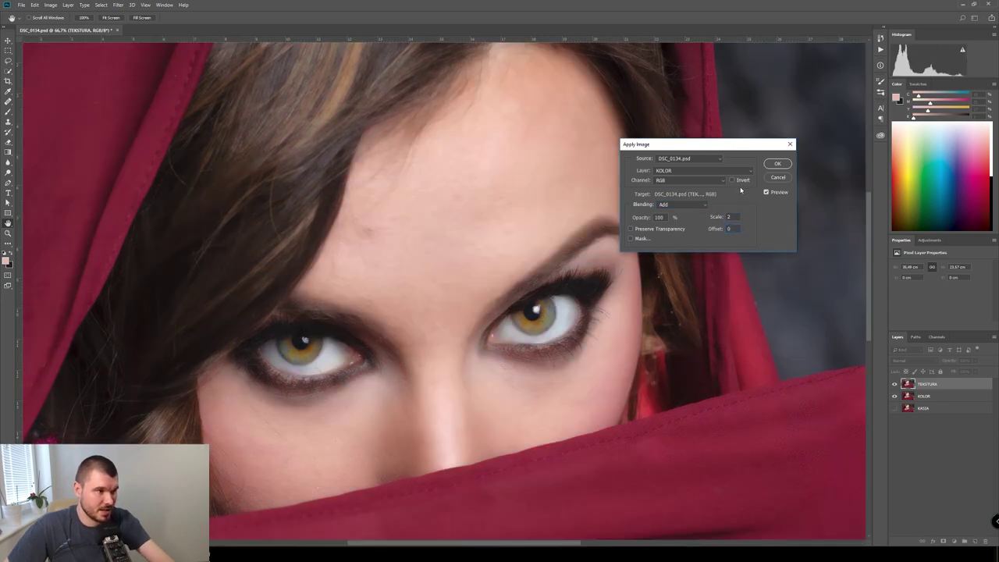
left_click(735, 181)
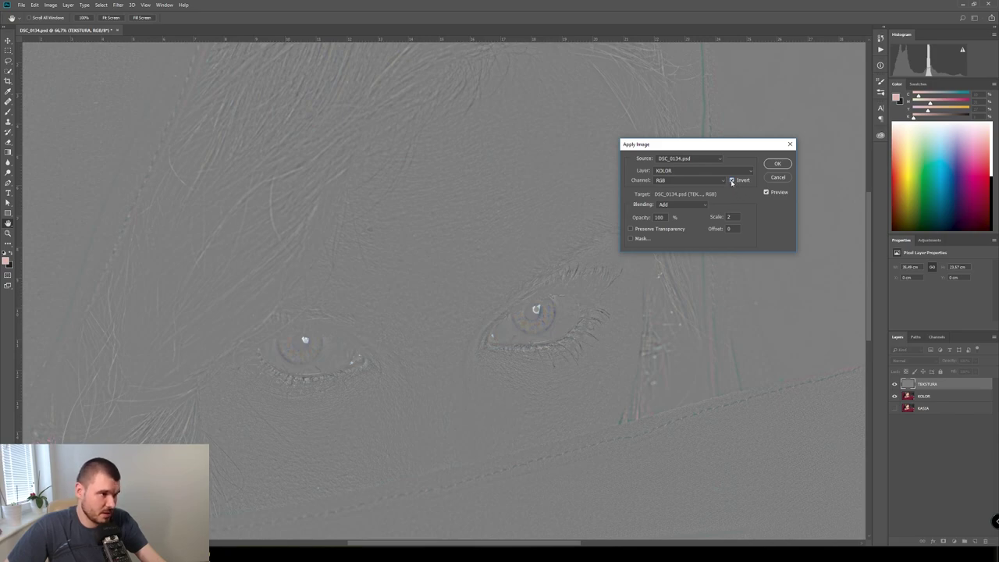
left_click(733, 180)
left_click(682, 203)
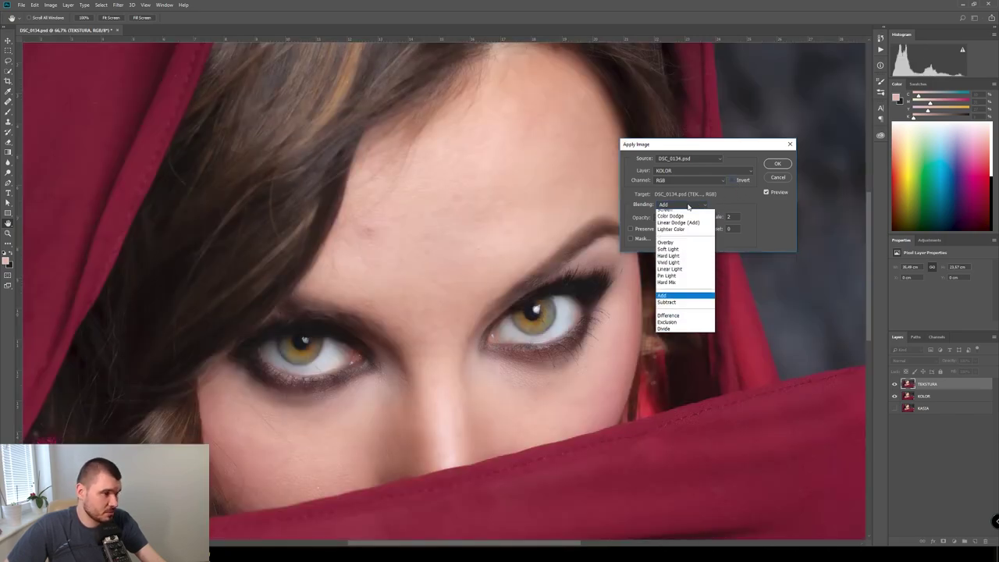
left_click(673, 365)
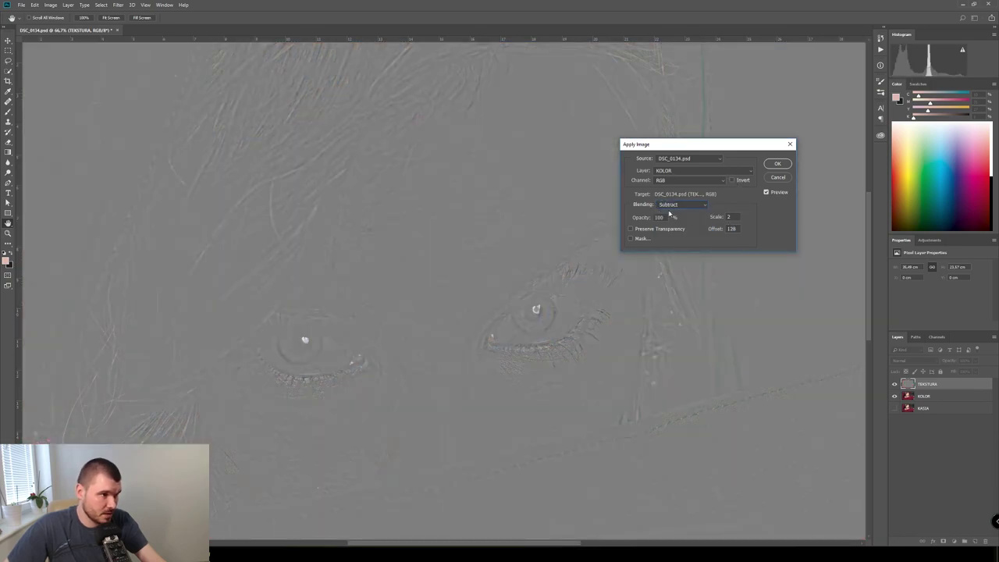
- Apply the subtraction, set TEKSTURA to Linear Light, then select TEKSTURA and KOLOR together
left_click(778, 163)
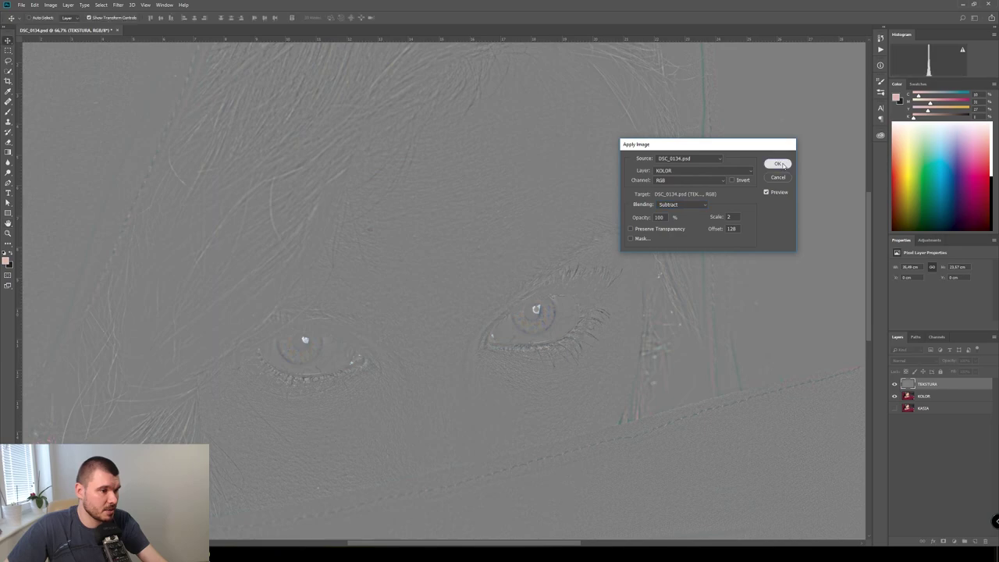
left_click(925, 363)
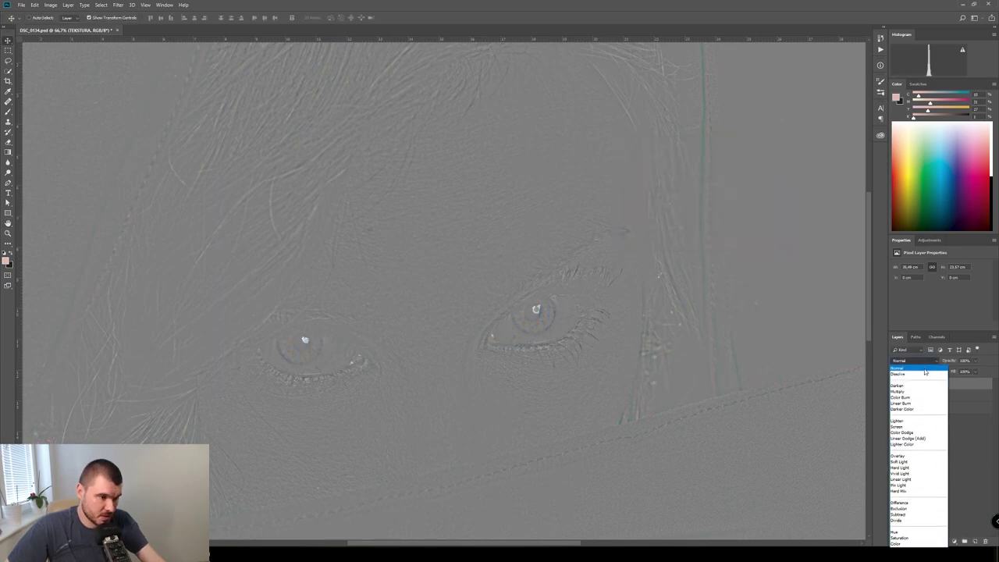
left_click(927, 479)
left_click(934, 437)
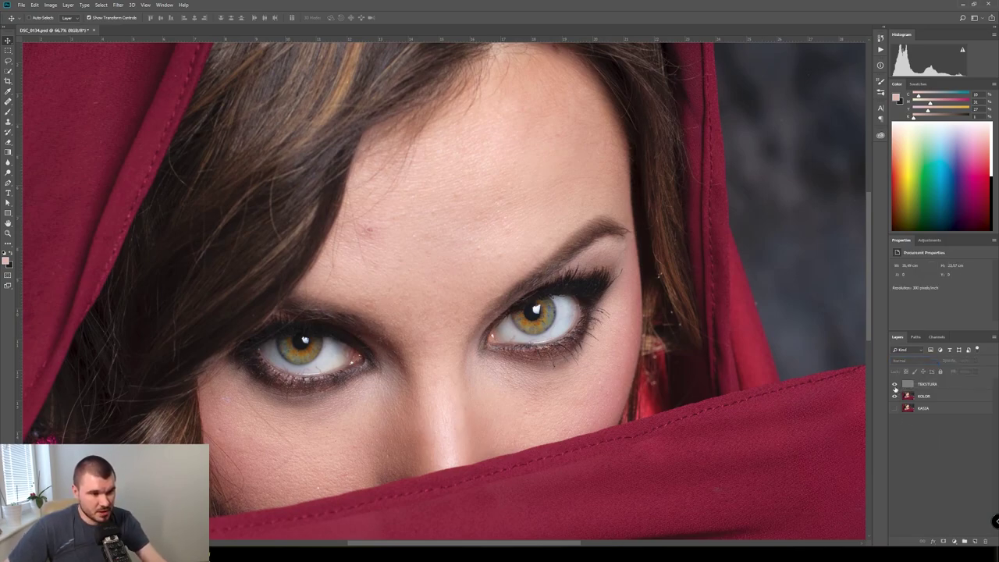
left_click(946, 388)
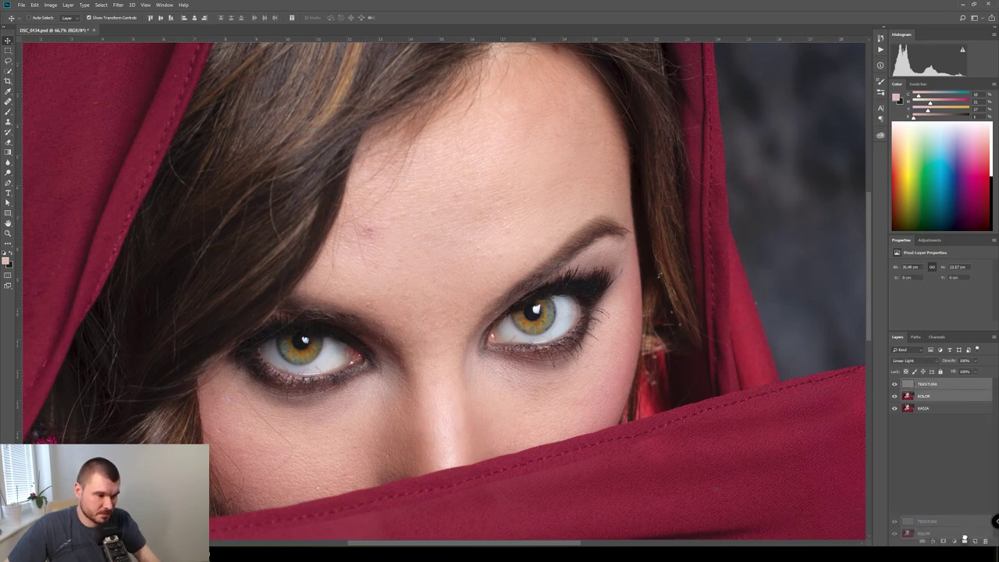
- Group TEKSTURA and KOLOR and name the group FS
left_click_drag(956, 403, 965, 541)
left_click(907, 384)
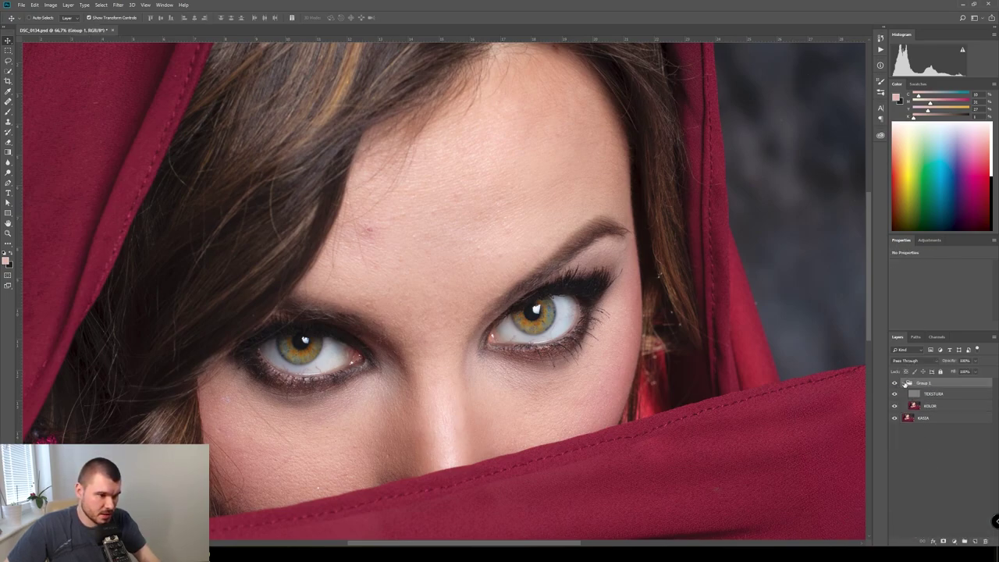
double_click(922, 383)
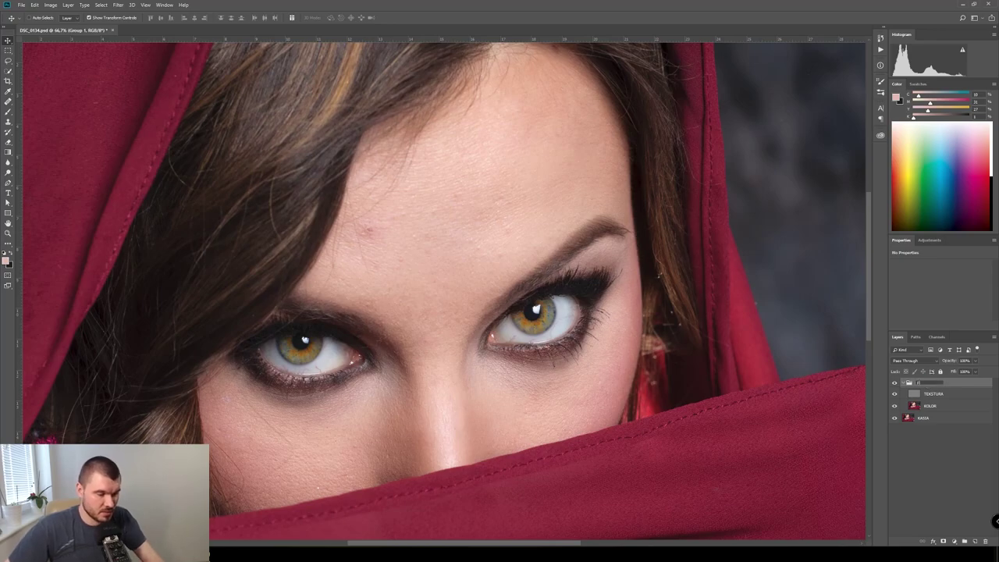
type("FS")
key("Return")
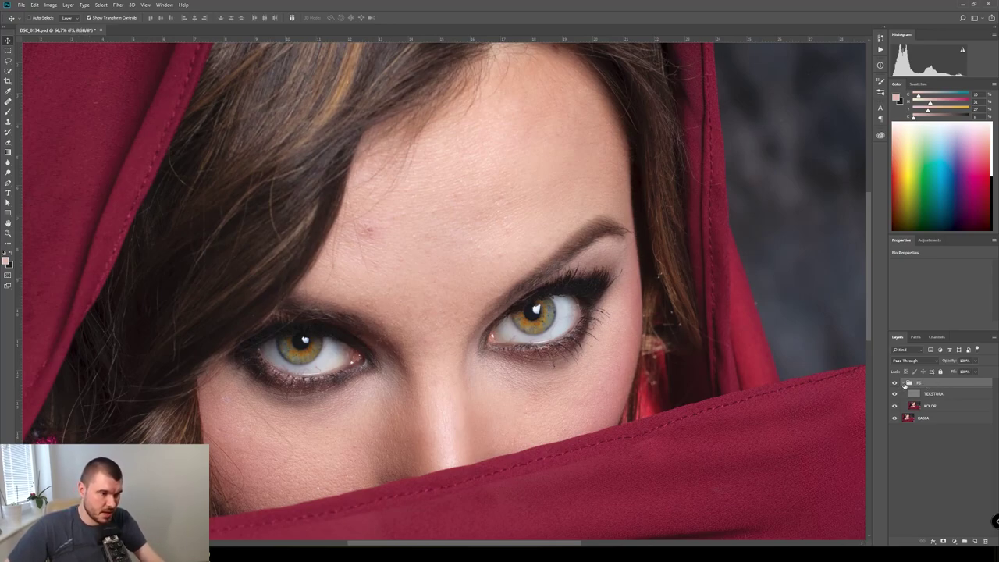
- Hide the FS group and show the original KASSA layer to compare
left_click(904, 384)
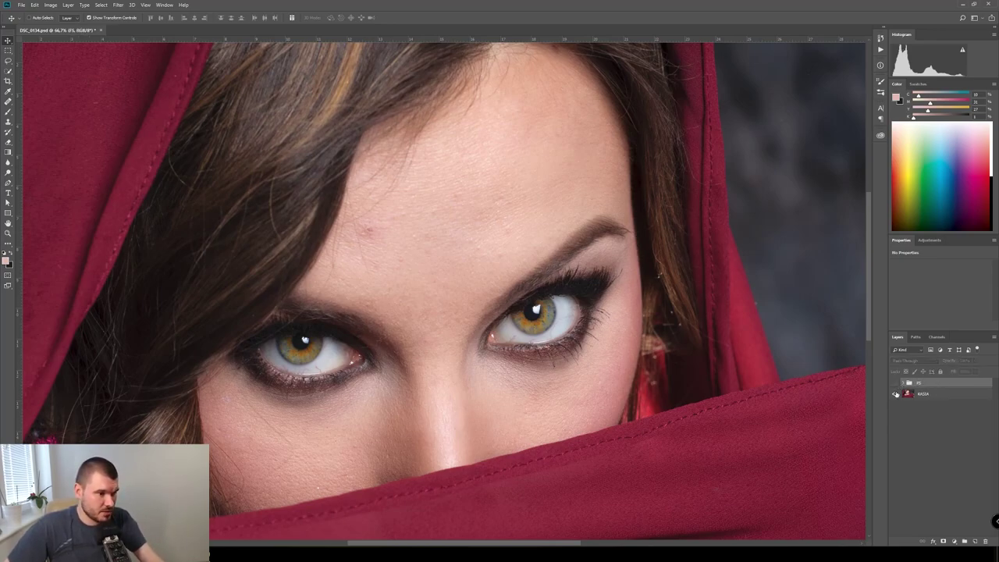
left_click(894, 393)
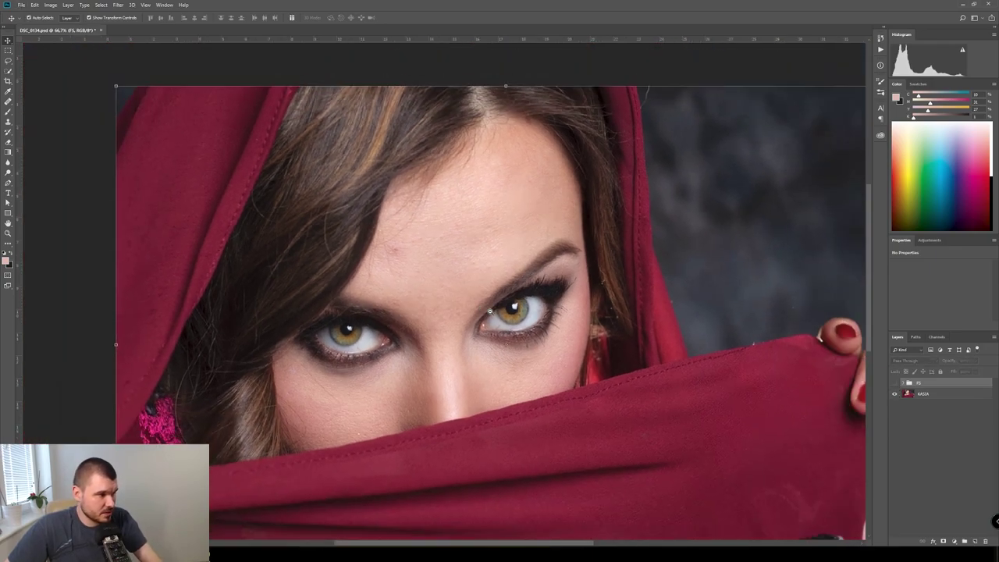
key("ctrl+minus")
key("ctrl+minus")
- Show and expand the FS group, select TEKSTURA, and hide KOLOR to isolate the texture
left_click(895, 383)
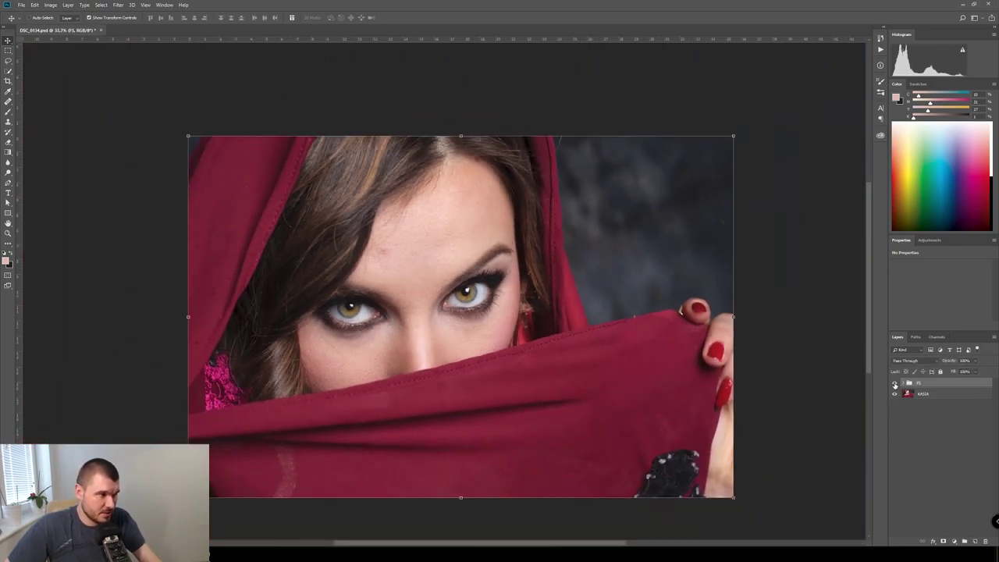
left_click(902, 384)
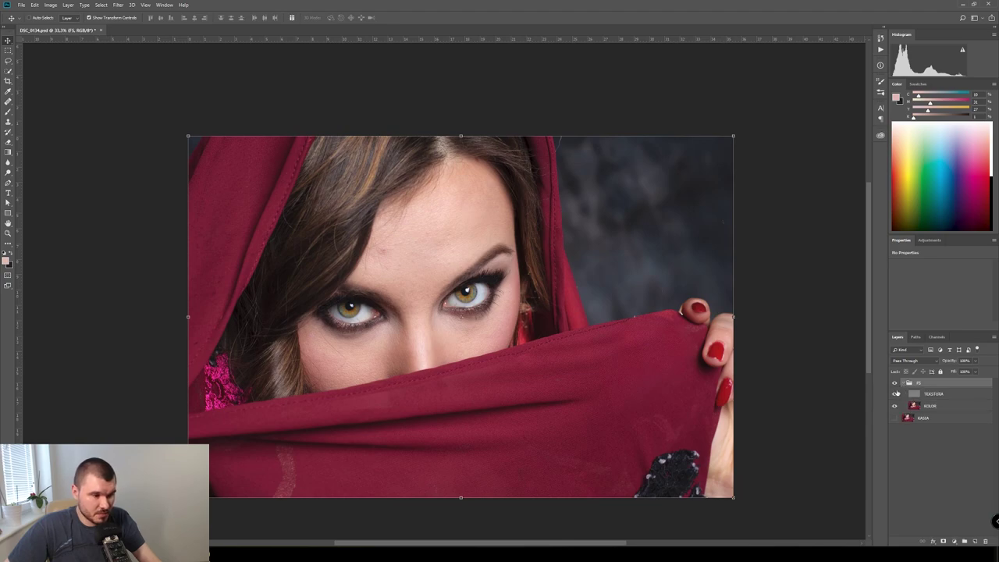
left_click(894, 394)
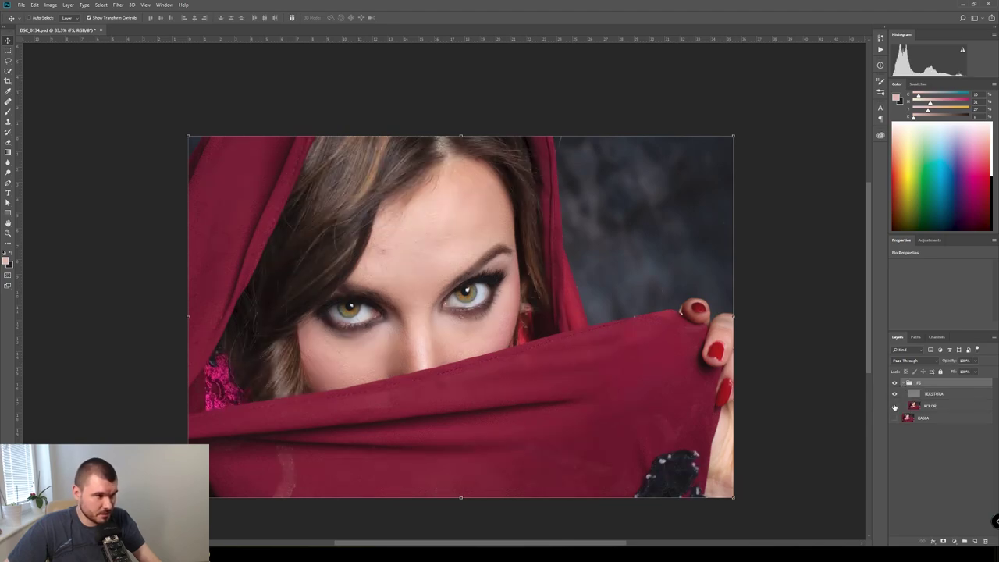
left_click(895, 406)
left_click(946, 397)
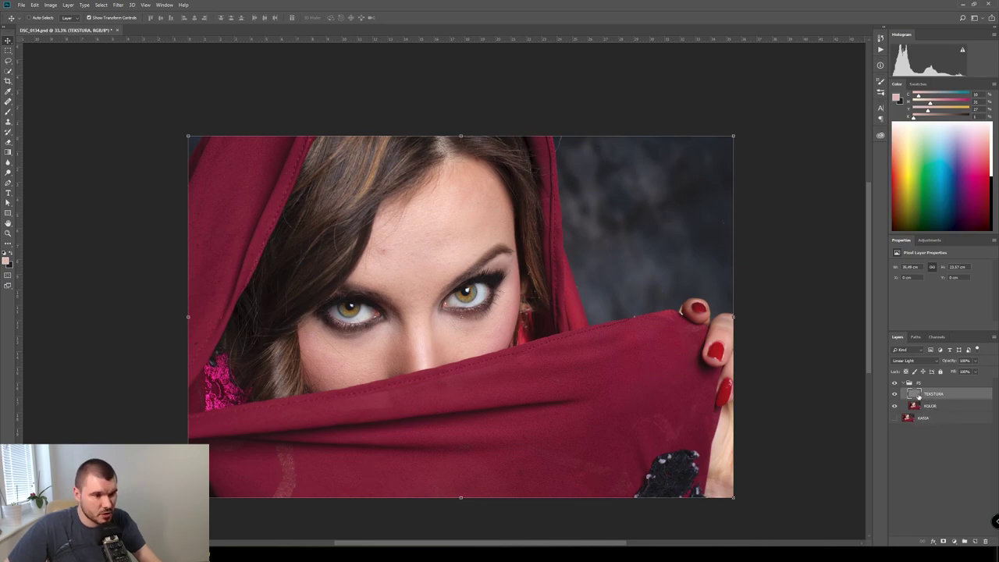
left_click(895, 405)
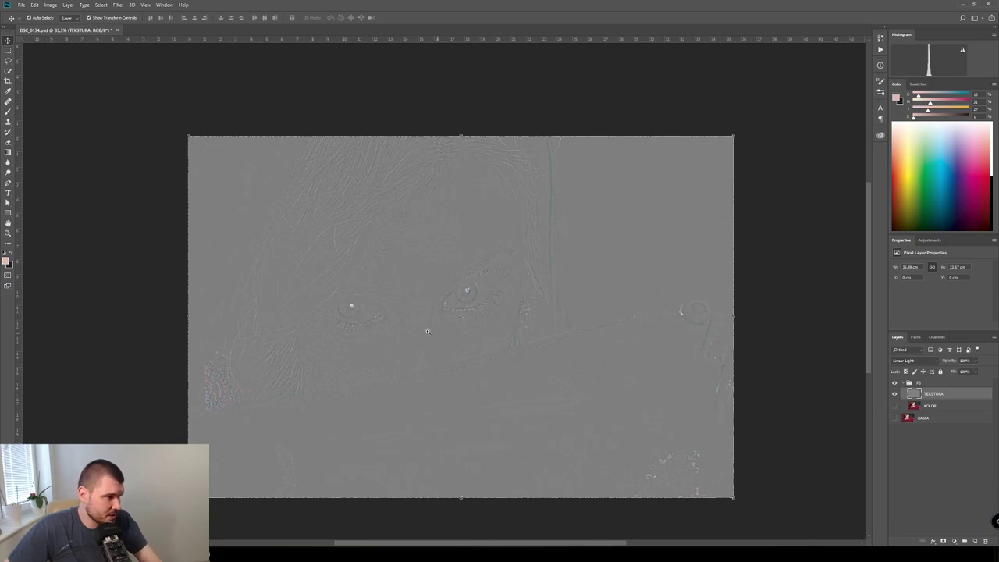
- Zoom in and out to inspect the eye on the texture-only view
scroll(428, 328, "up", 2)
scroll(428, 328, "up", 2)
scroll(540, 204, "up", 3)
scroll(538, 199, "up", 2)
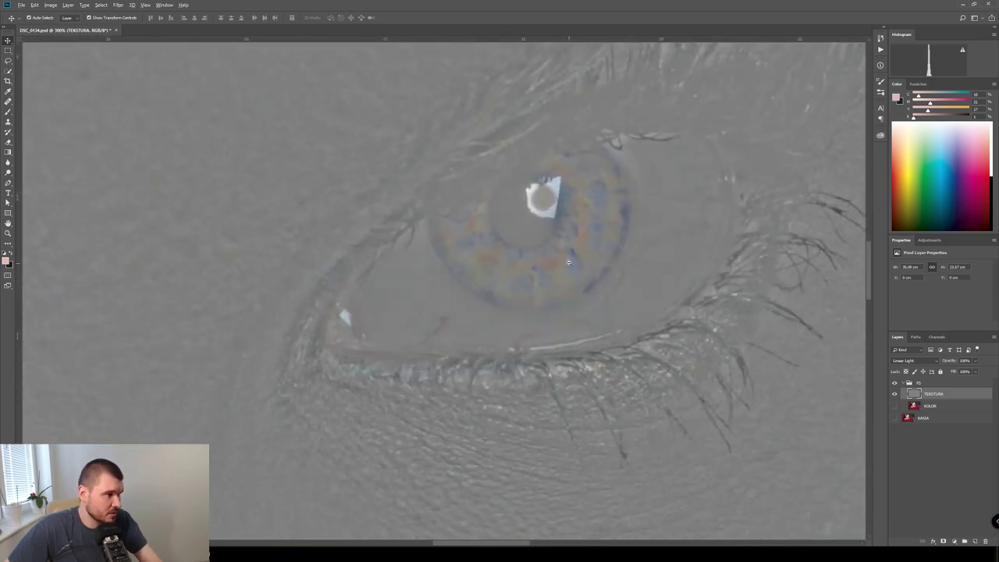
scroll(568, 249, "down", 5)
scroll(562, 242, "down", 2)
scroll(546, 258, "up", 4)
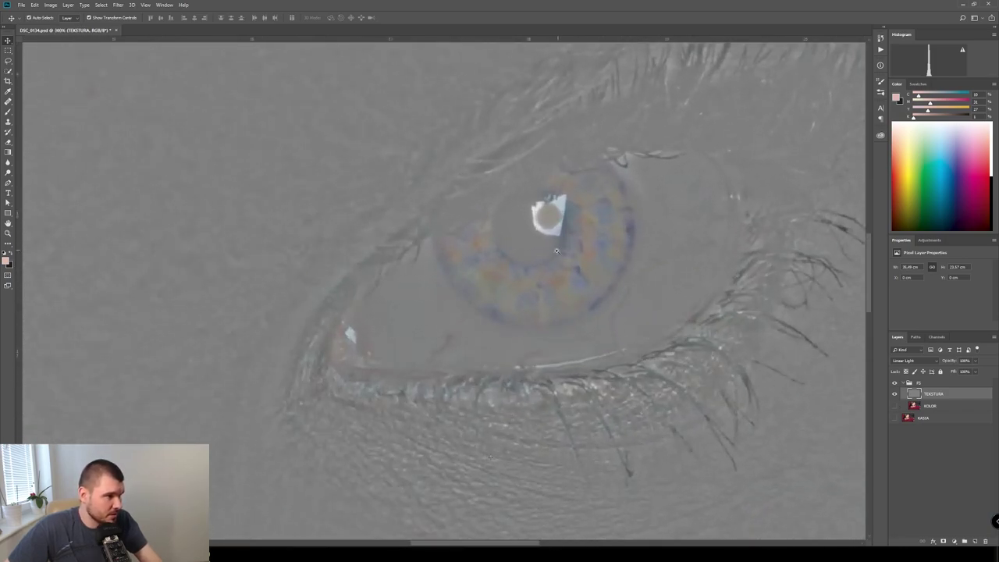
scroll(529, 279, "up", 1)
scroll(529, 280, "down", 3)
scroll(484, 281, "down", 2)
scroll(445, 284, "down", 1)
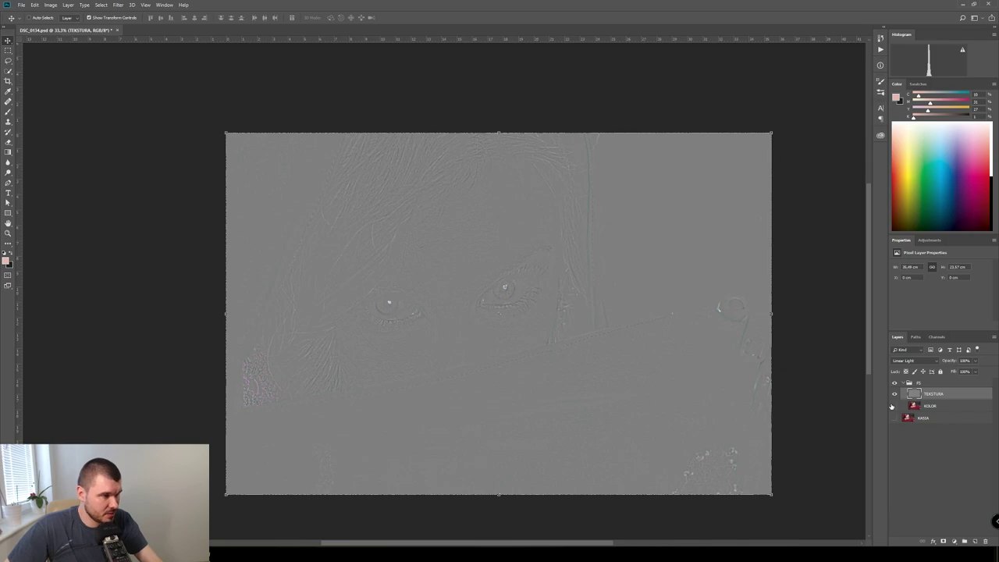
- Turn KOLOR and TEKSTURA both back on and deselect the layer
left_click(894, 406)
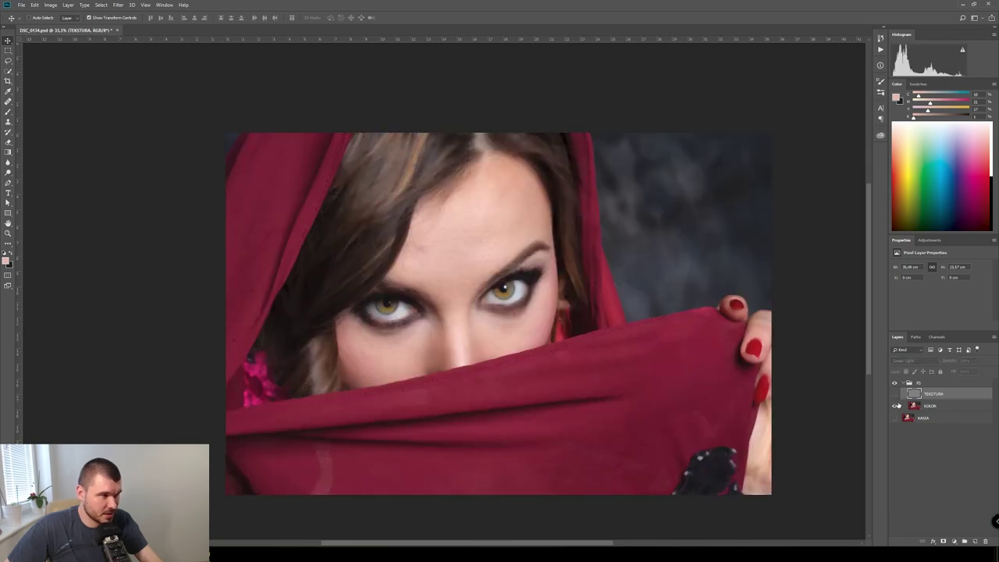
left_click(894, 394)
left_click(918, 432)
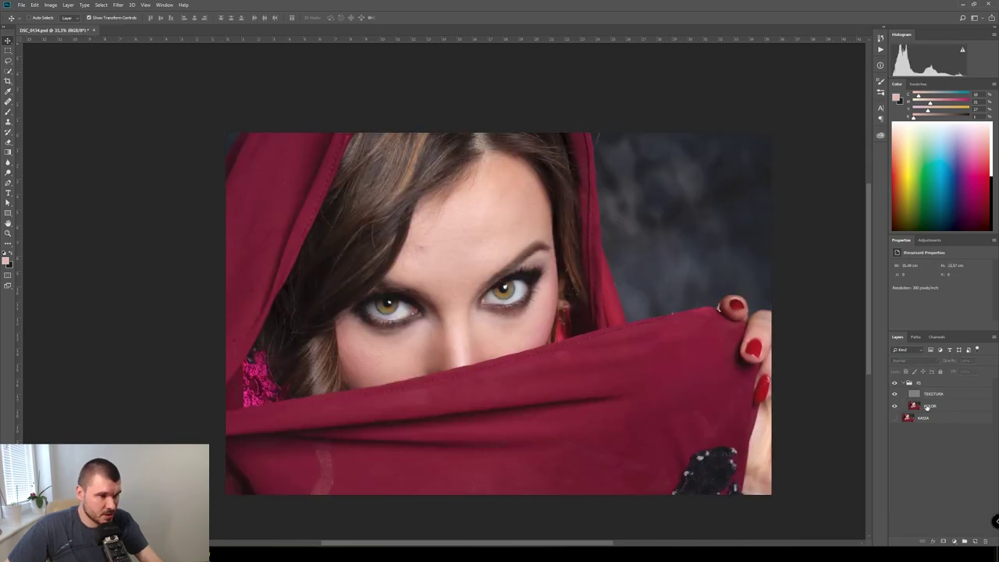
- Select TEKSTURA, zoom in on the eyes, and switch to the Healing Brush (J)
left_click(915, 394)
scroll(381, 323, "up", 4)
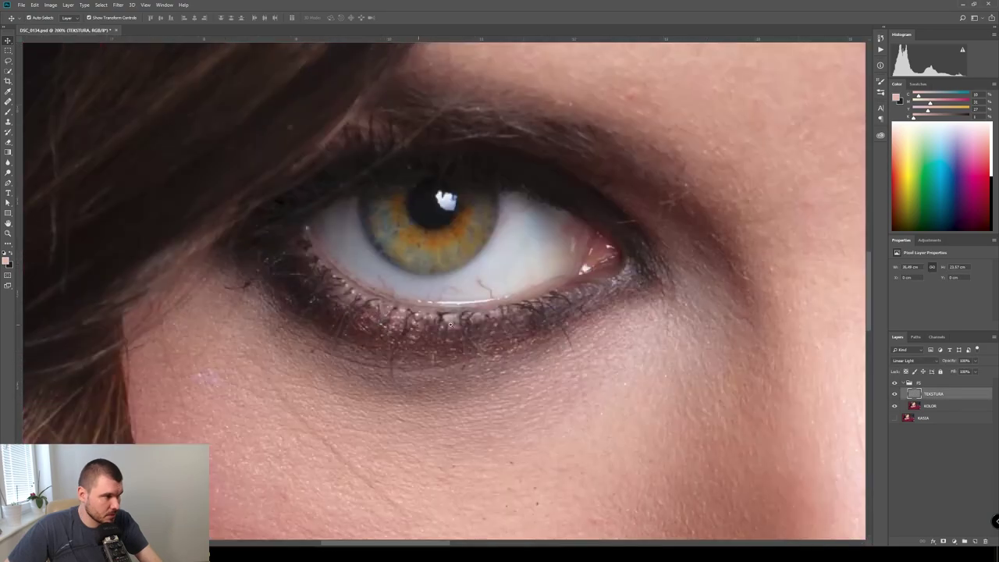
scroll(523, 265, "up", 1)
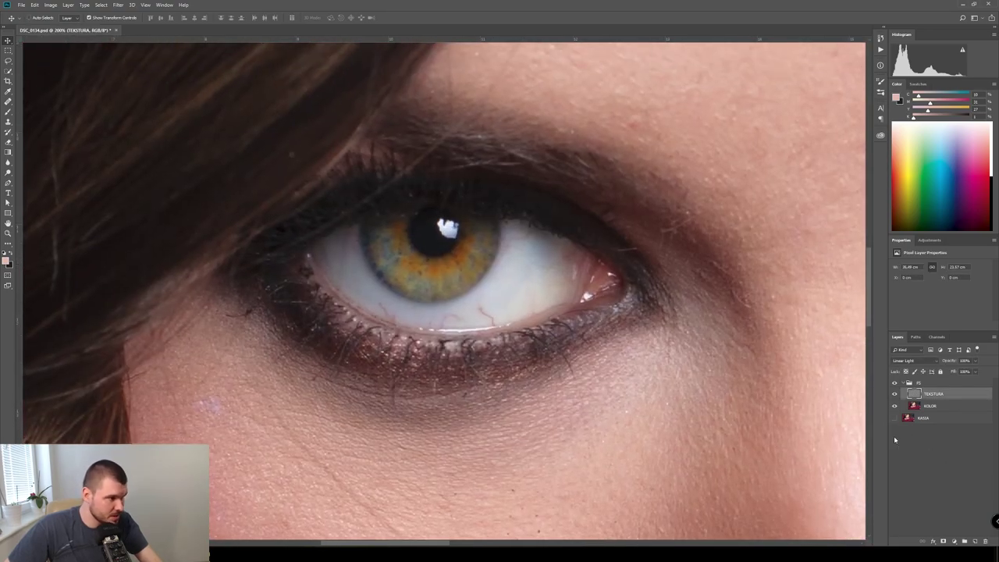
scroll(528, 393, "down", 1)
scroll(528, 375, "down", 2)
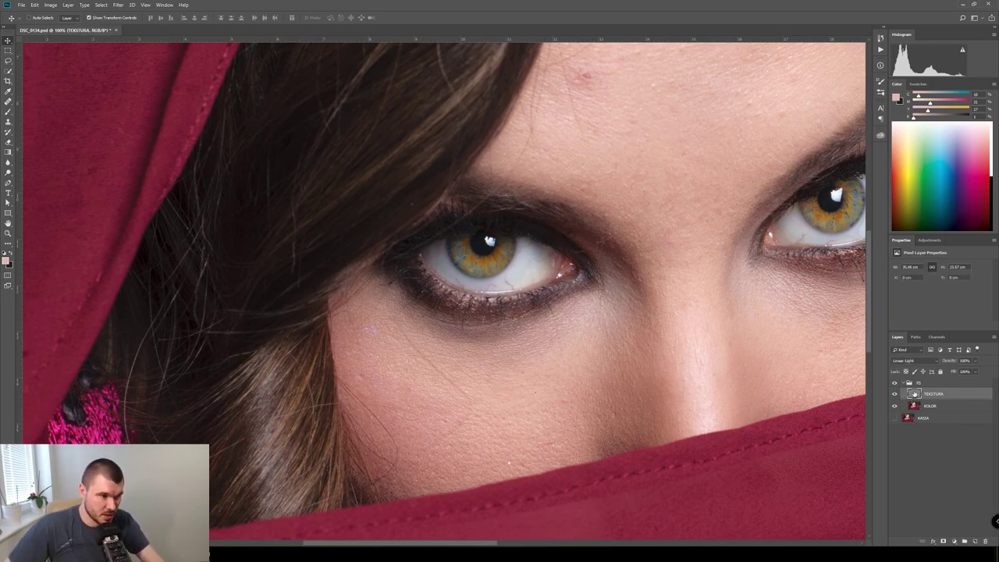
key("j")
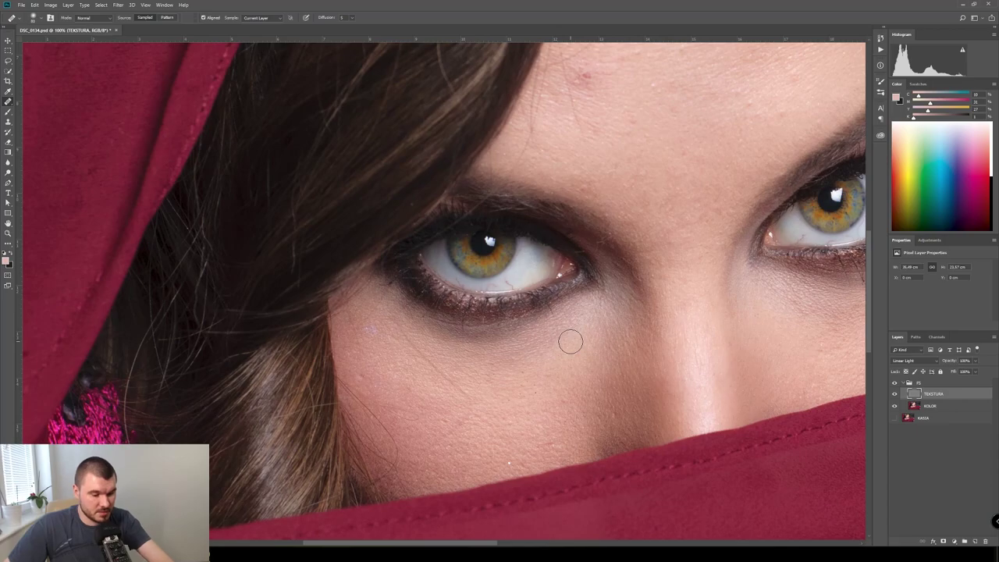
- Switch to the Clone Stamp tool and set its sampling to Current & Below
right_click(9, 104)
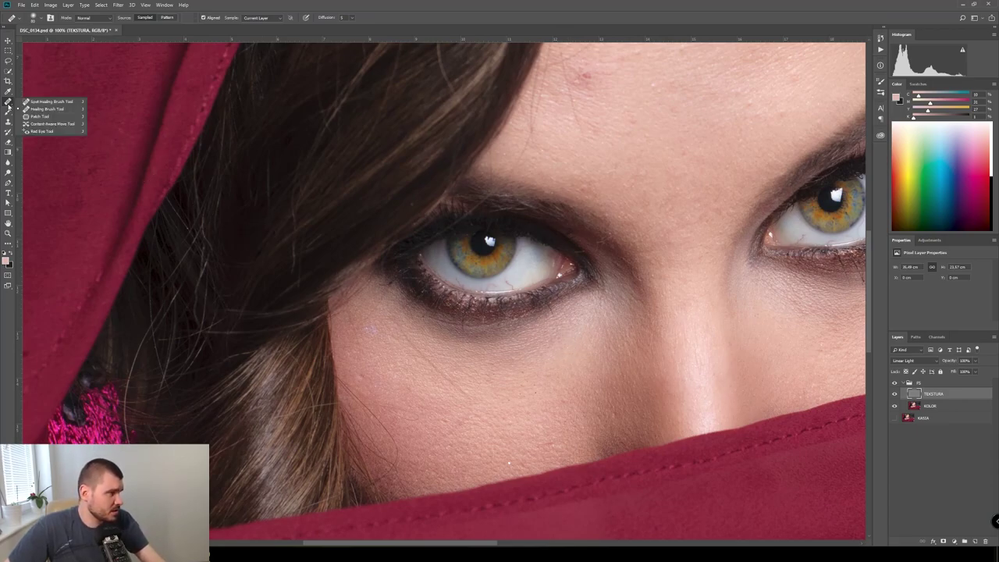
left_click(68, 110)
key("s")
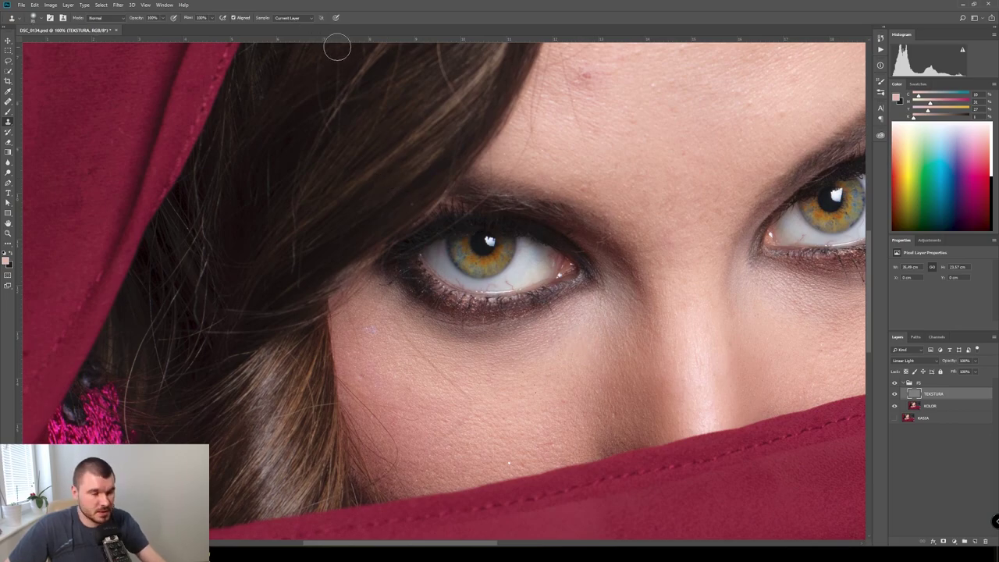
left_click(300, 18)
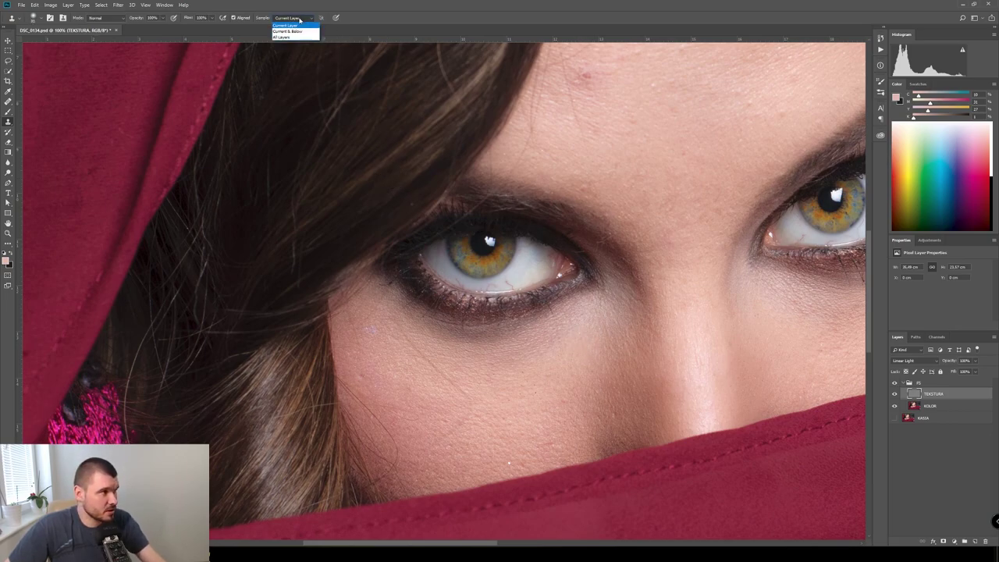
left_click(297, 25)
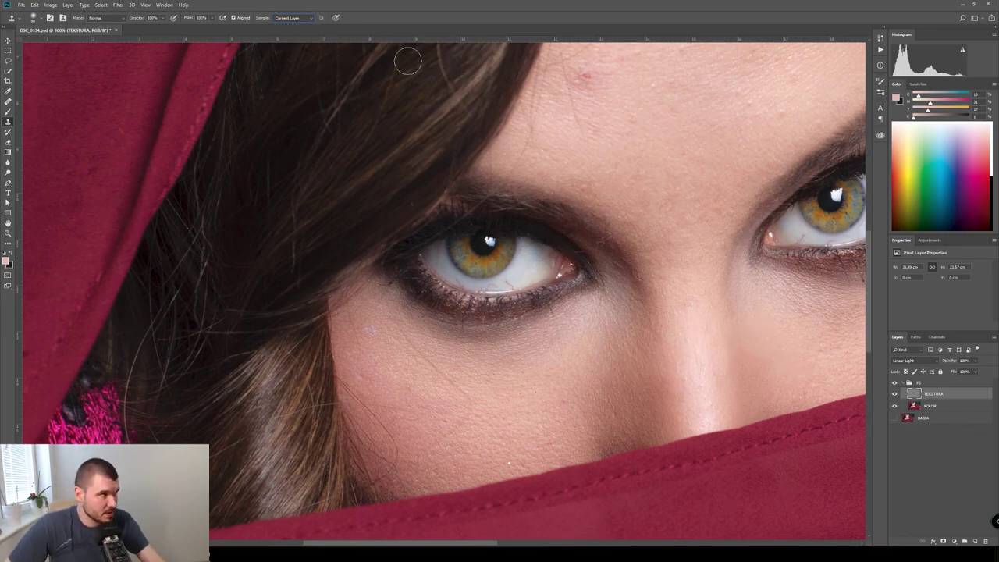
left_click(282, 19)
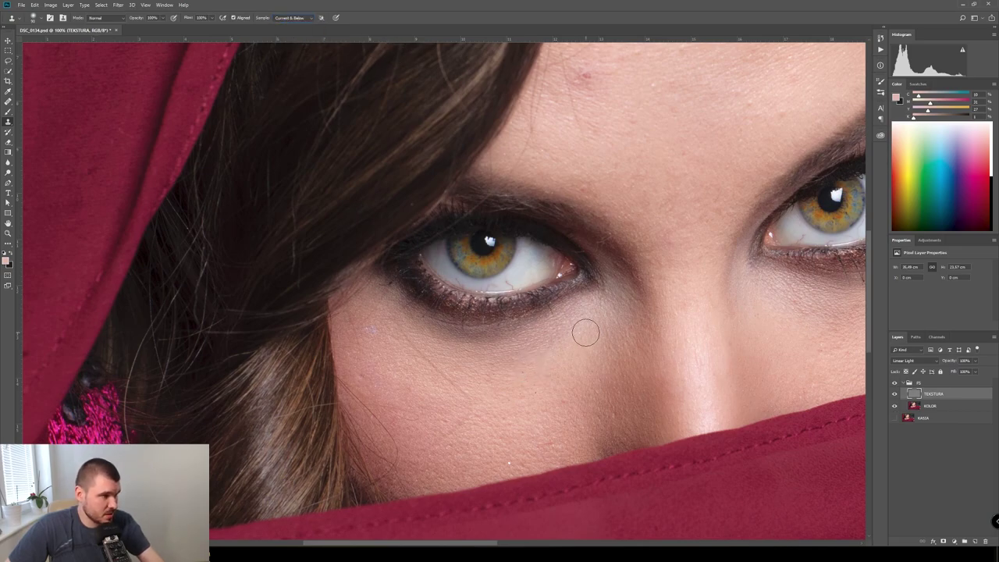
- Undo a faulty clone under the eye and set Clone Stamp Sample to Current Layer
mouse_move(584, 330)
left_mouse_down()
mouse_move(527, 283)
mouse_move(559, 251)
left_mouse_up()
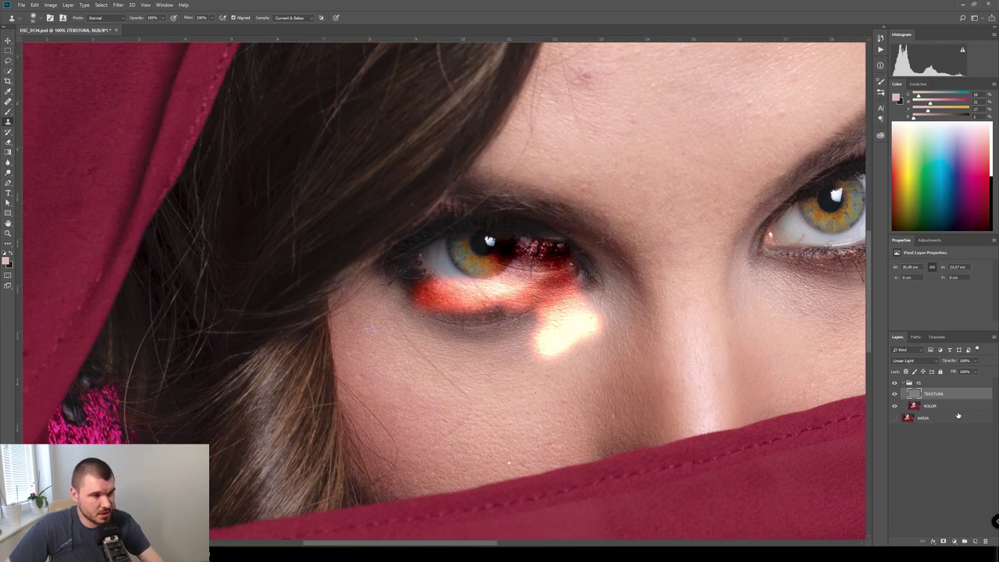
key("ctrl+z")
left_click(293, 17)
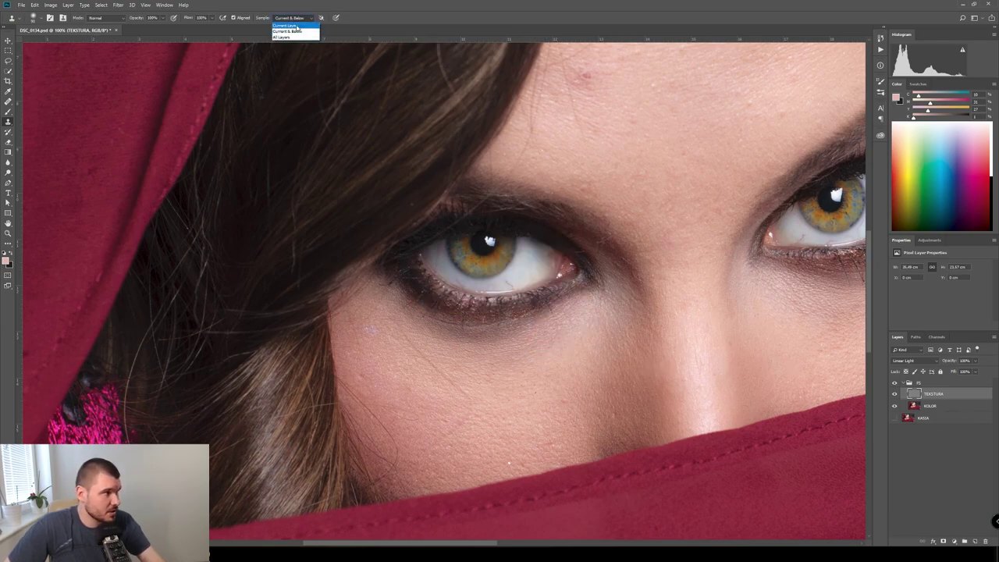
left_click(295, 25)
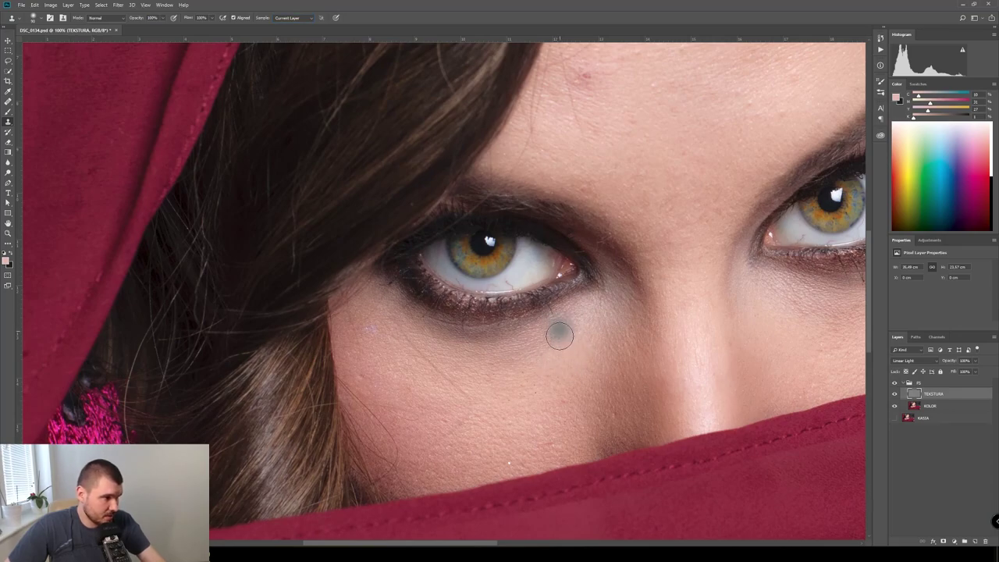
- Test-clone over the red inner eye corner twice, undoing each attempt
left_click(561, 267)
key("ctrl+z")
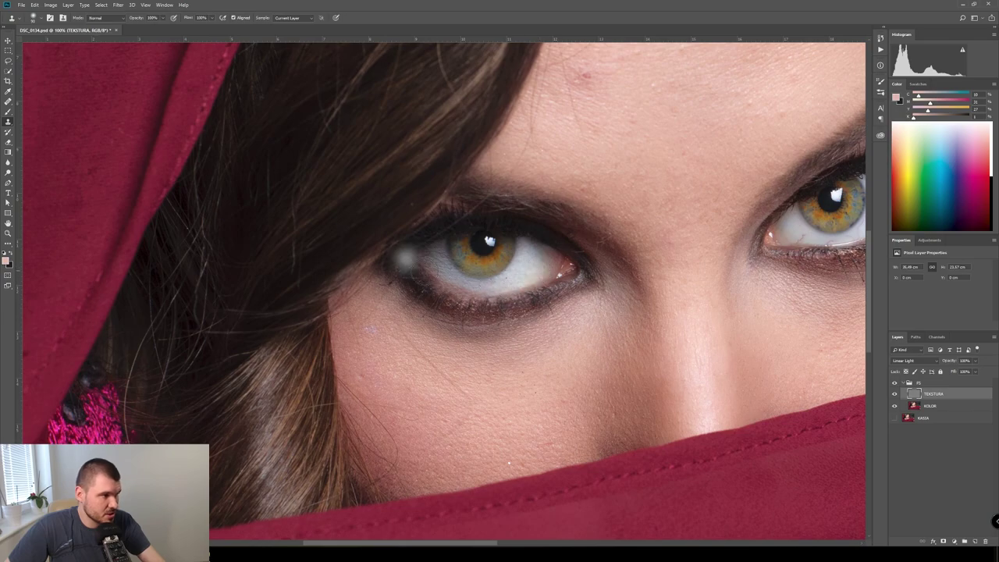
left_click(567, 271)
key("ctrl+z")
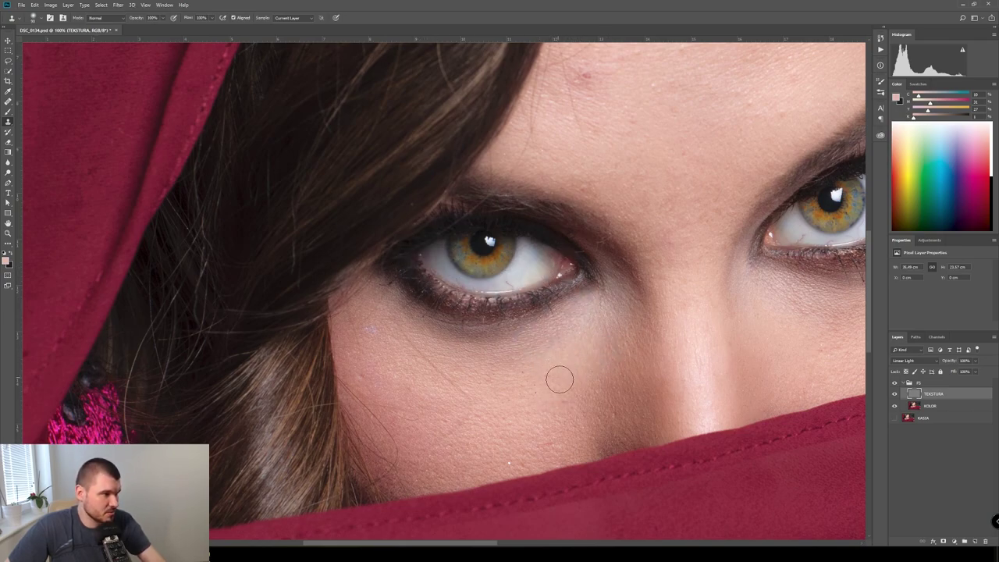
- Bring the forehead into view and switch to the Healing Brush
left_click_drag(714, 227, 564, 187)
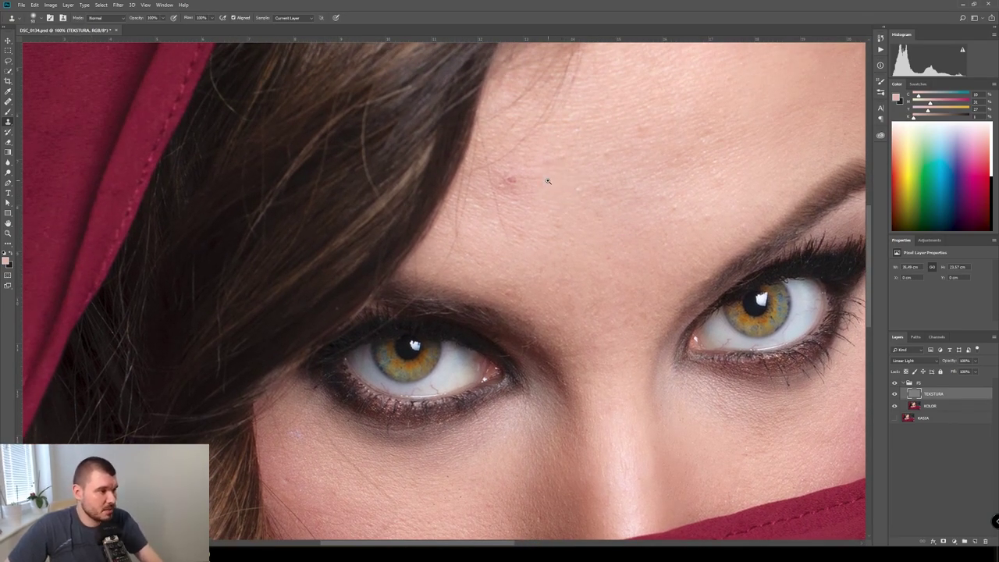
scroll(564, 188, "up", 2)
scroll(562, 192, "up", 1)
scroll(563, 191, "down", 3)
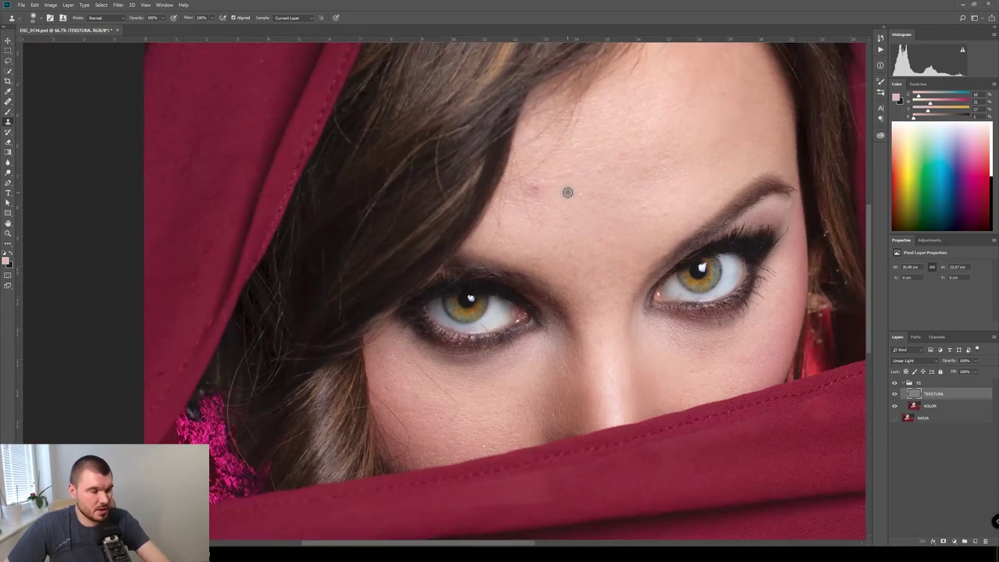
key("j")
key("j")
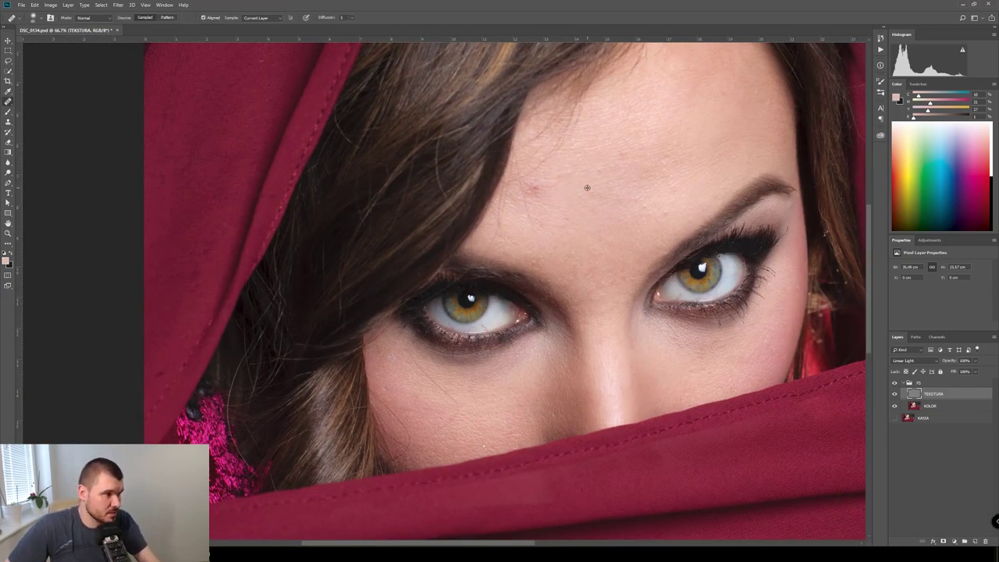
- Sample clean forehead skin and heal the forehead blemishes and a cheek-edge spot
left_click(610, 182, "alt")
left_click(539, 195)
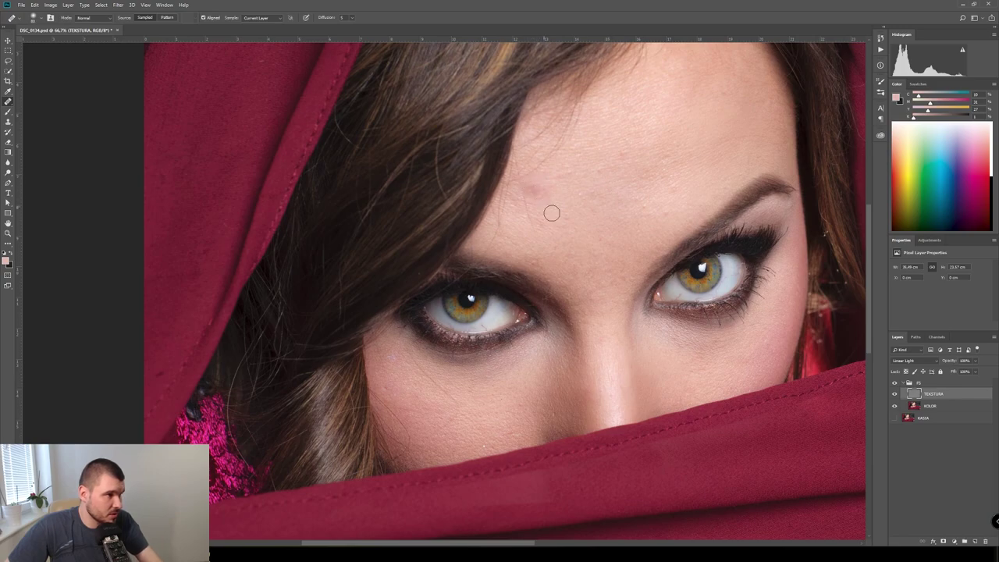
left_click_drag(552, 213, 549, 190)
left_click(558, 201)
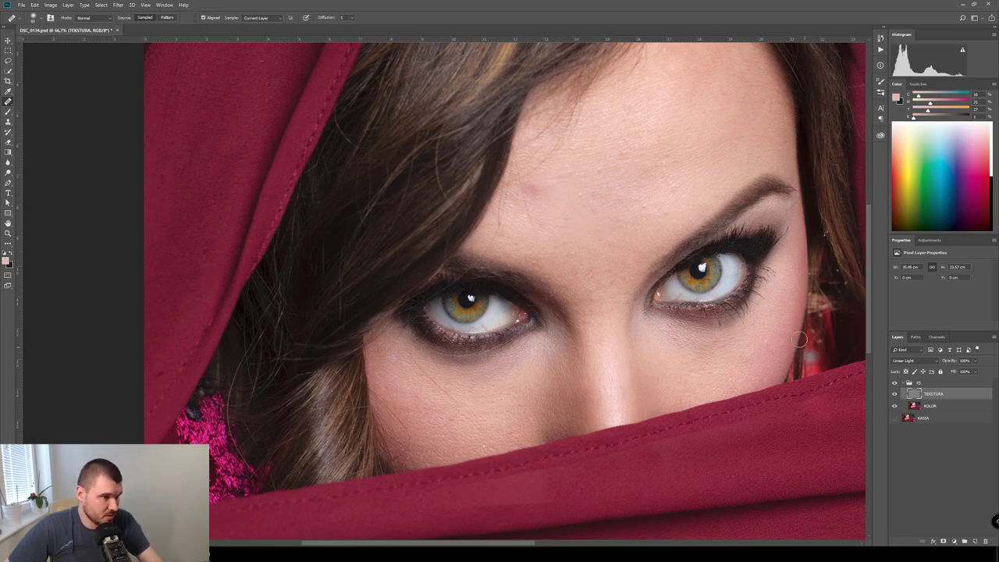
left_click_drag(801, 347, 789, 361)
- Dab the Healing Brush over the small spots across the forehead
left_click(599, 227)
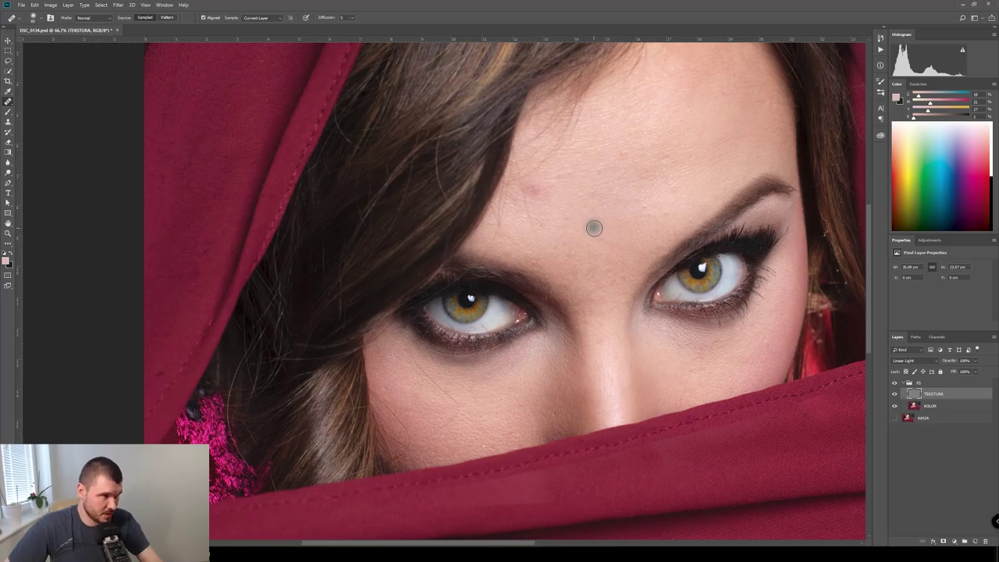
left_click(627, 235)
left_click(662, 218)
scroll(641, 141, "up", 3)
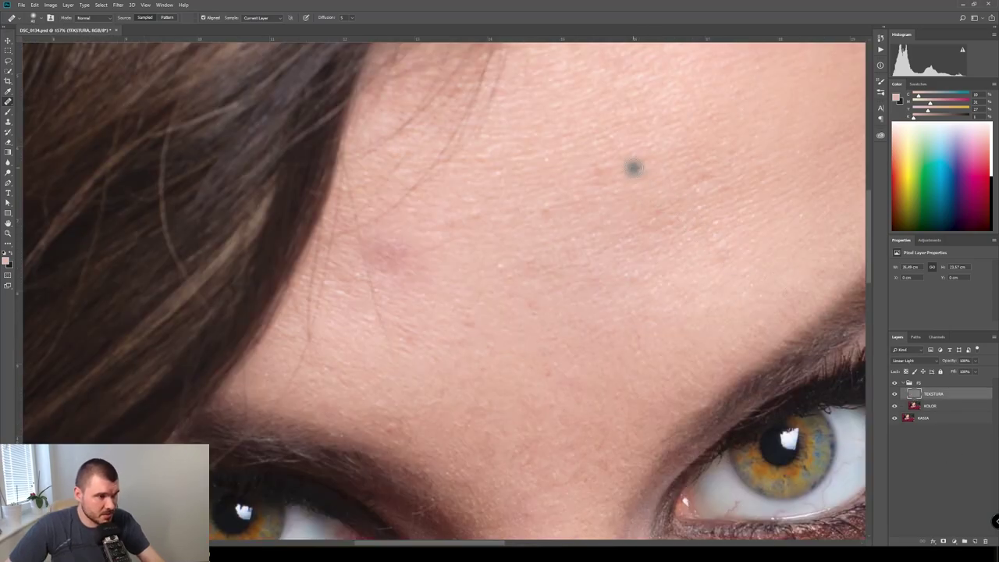
left_click(638, 175)
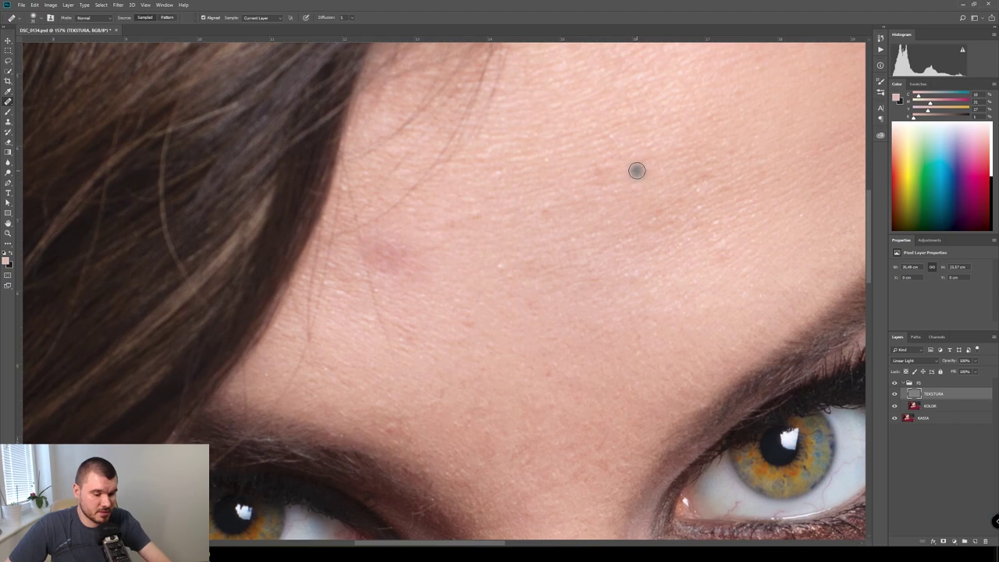
left_click(603, 170)
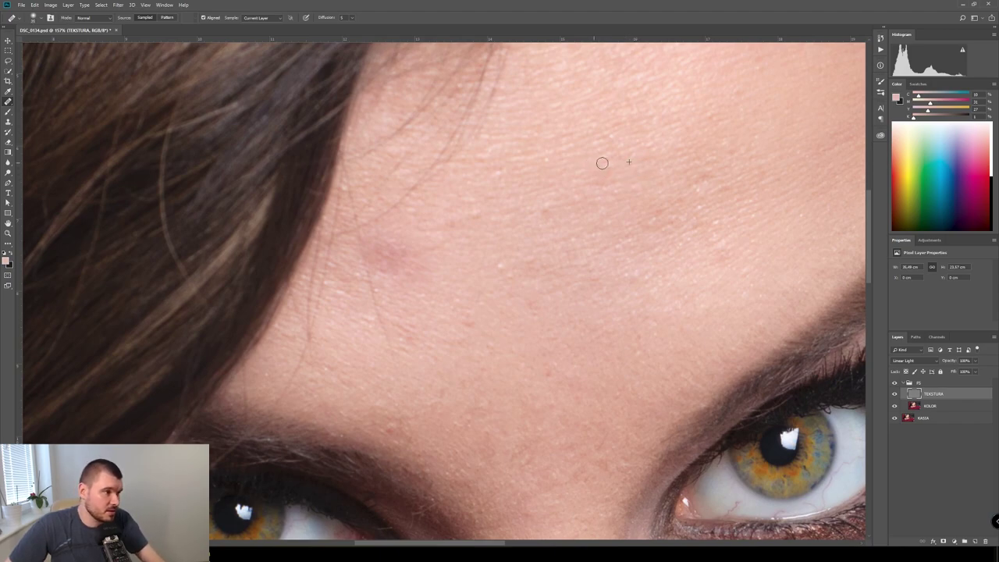
left_click(579, 236)
scroll(564, 230, "down", 3)
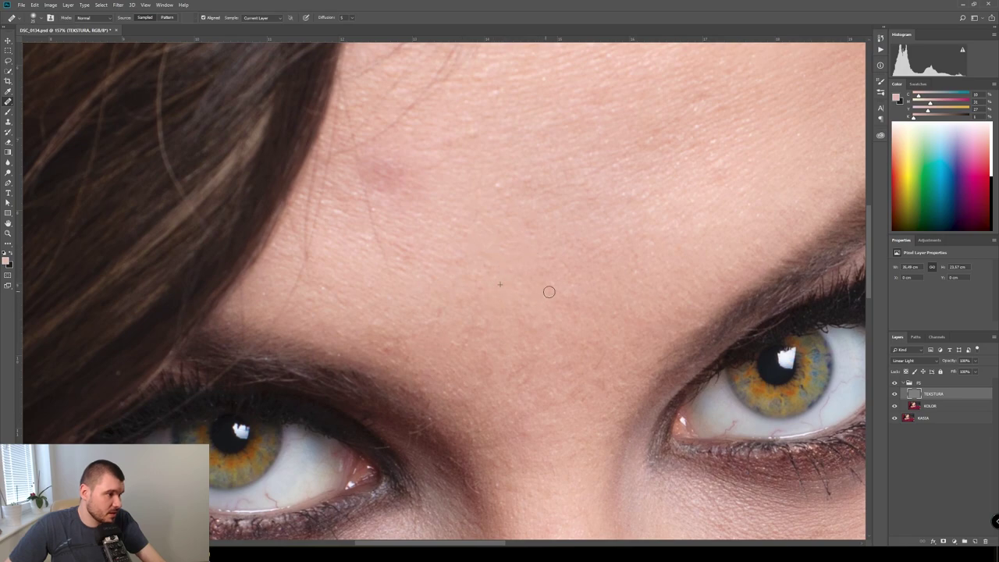
- Heal the spots above and between the brows and the dark blemish on the nose
left_click(523, 301)
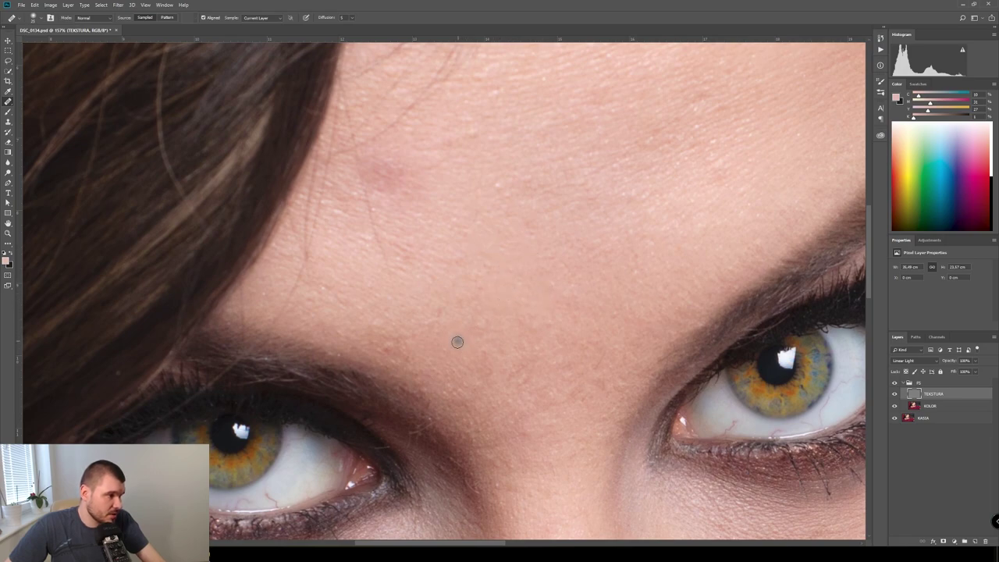
left_click(490, 345)
scroll(508, 297, "down", 4)
left_click(519, 240)
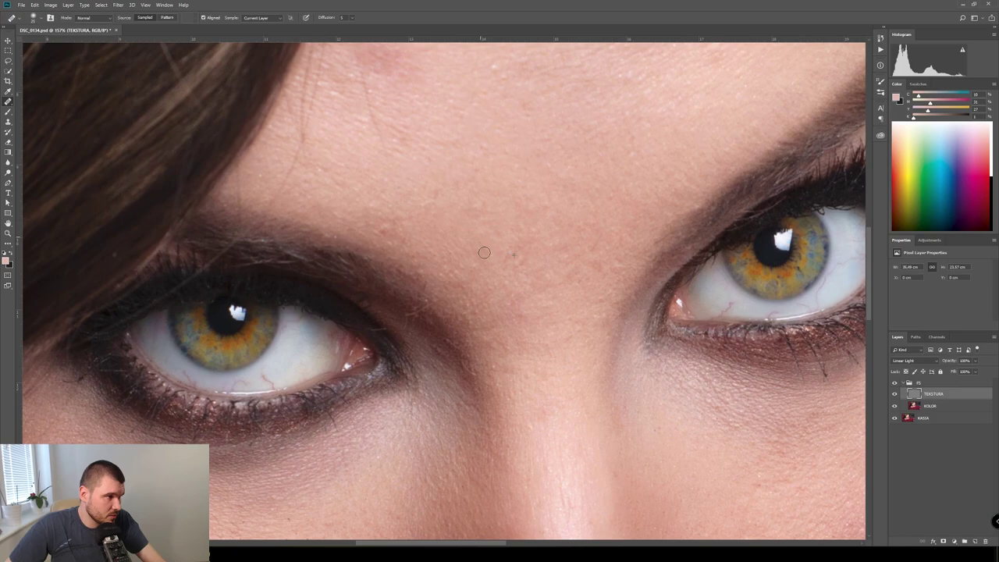
mouse_move(527, 277)
left_mouse_down()
mouse_move(558, 240)
mouse_move(488, 336)
left_mouse_up()
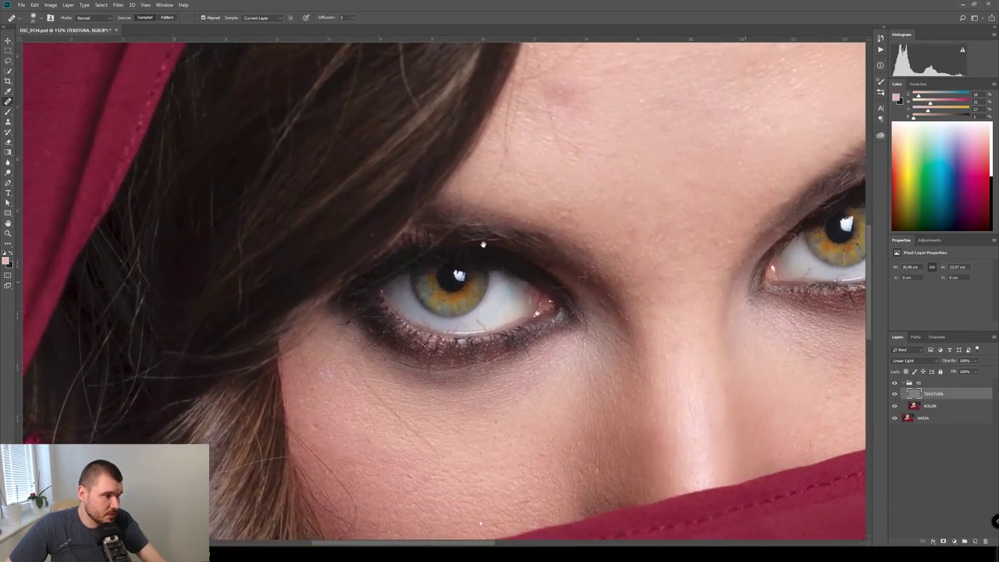
left_click_drag(658, 395, 477, 275)
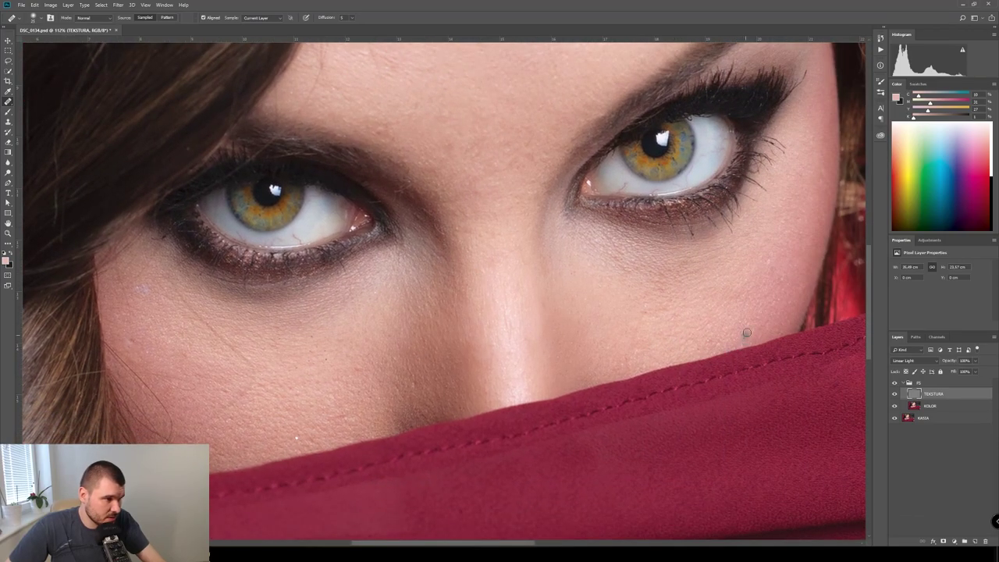
left_click(524, 364)
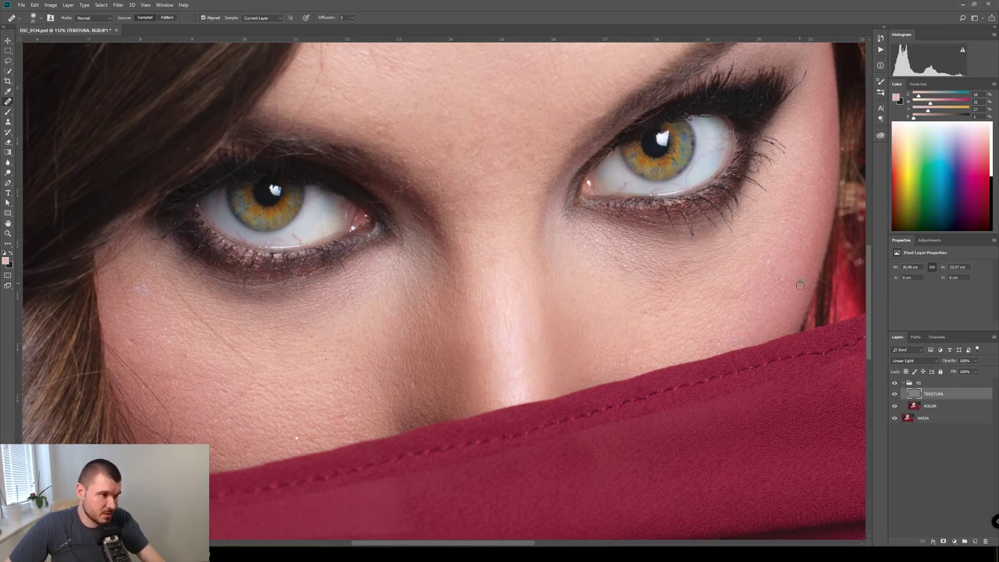
scroll(659, 403, "down", 3)
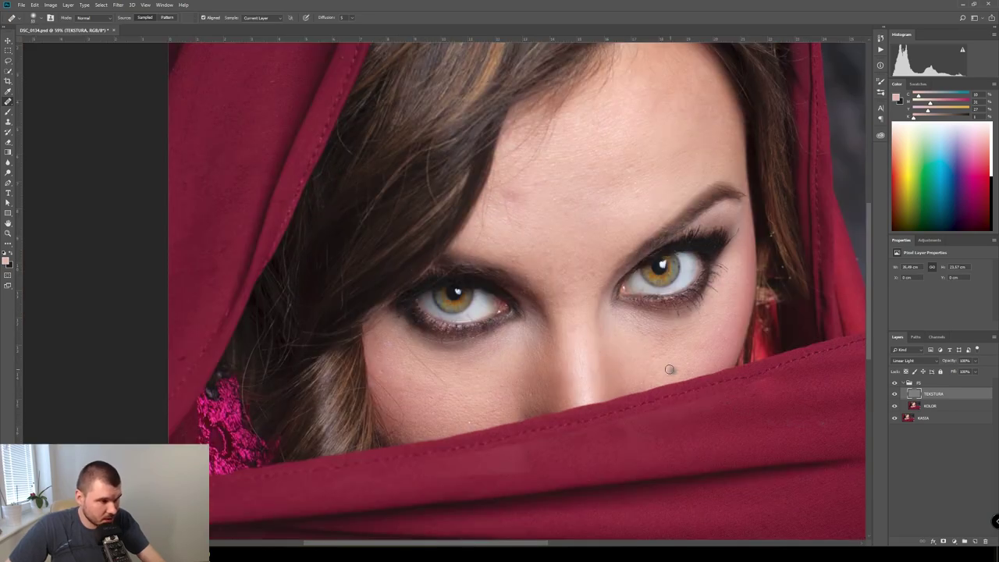
scroll(642, 294, "up", 1)
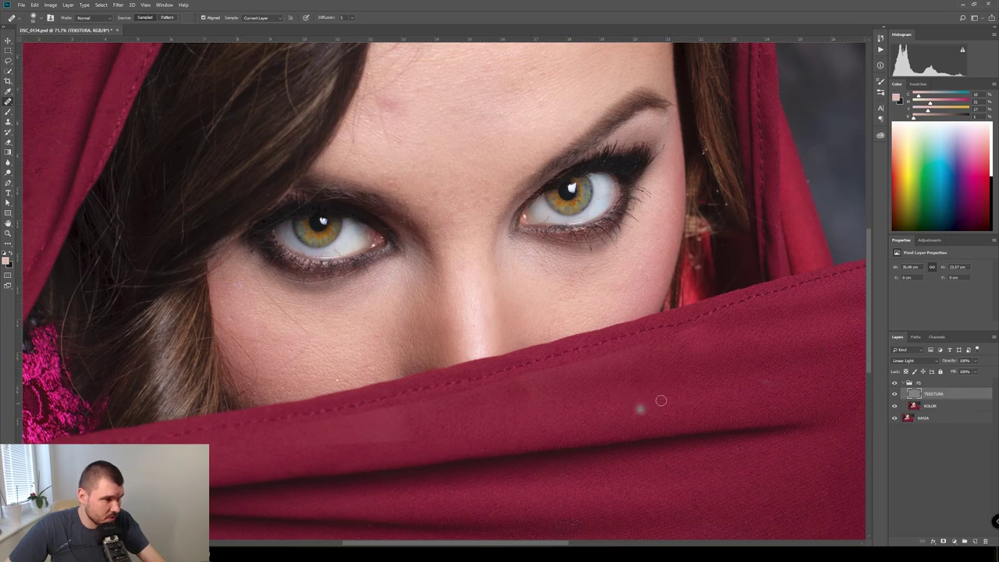
scroll(639, 408, "up", 3)
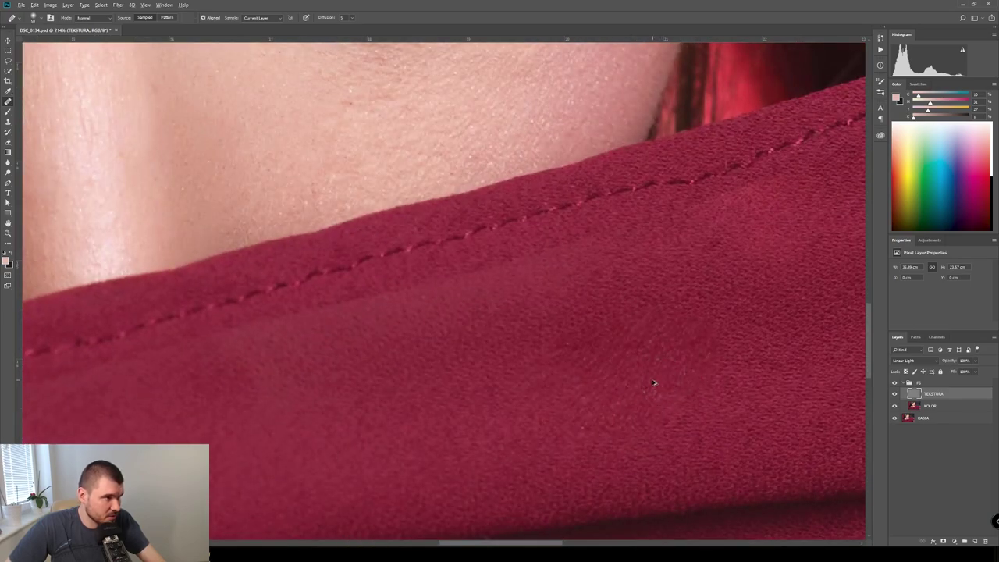
scroll(650, 372, "down", 4)
scroll(617, 357, "down", 2)
scroll(611, 363, "down", 1)
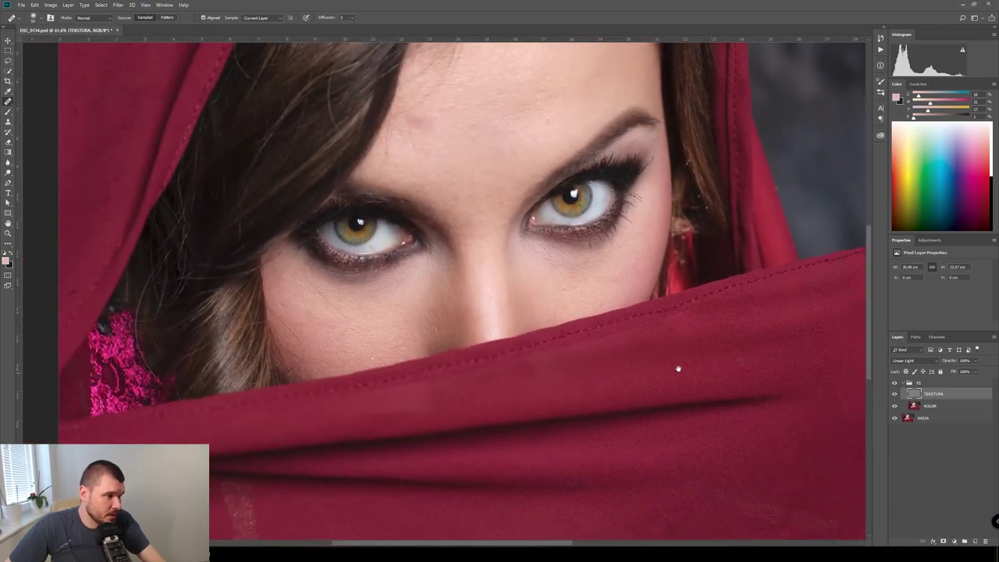
scroll(648, 320, "up", 3)
scroll(649, 319, "left", 3)
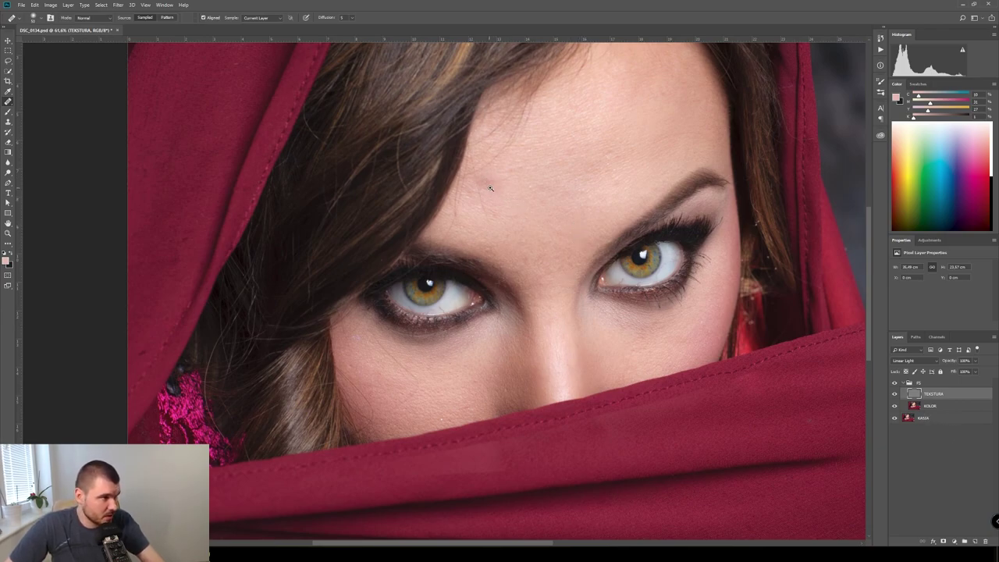
scroll(490, 188, "up", 2)
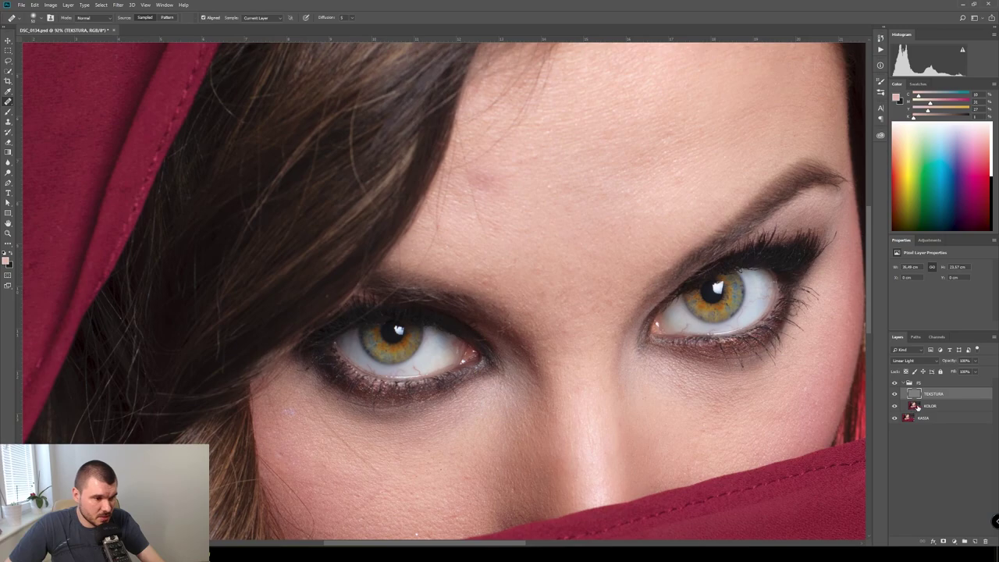
- Select the KOLOR layer, switch to the Brush, and sample skin beside the pink spot
left_click(919, 407)
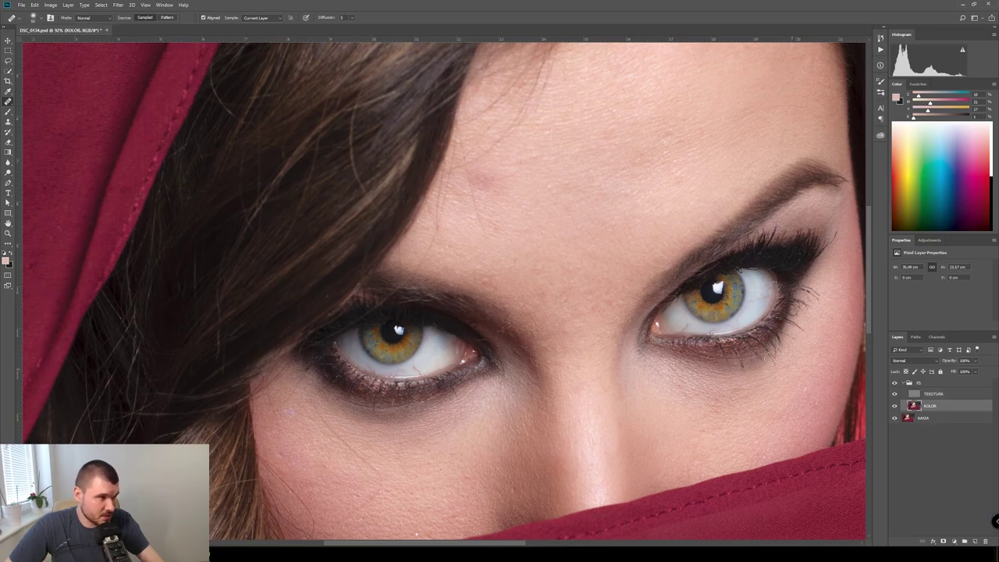
scroll(512, 189, "up", 2)
key("b")
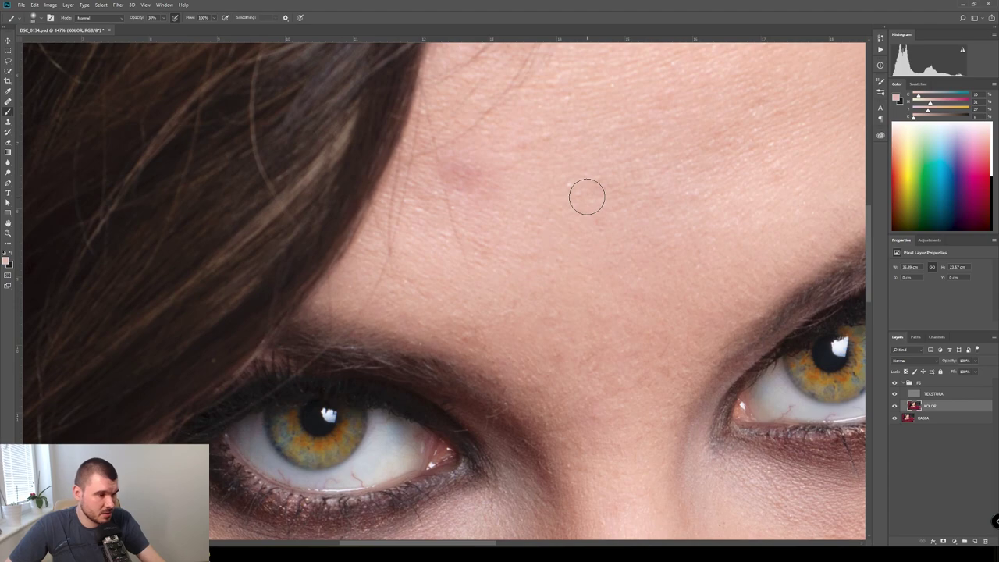
left_click(460, 205, "alt")
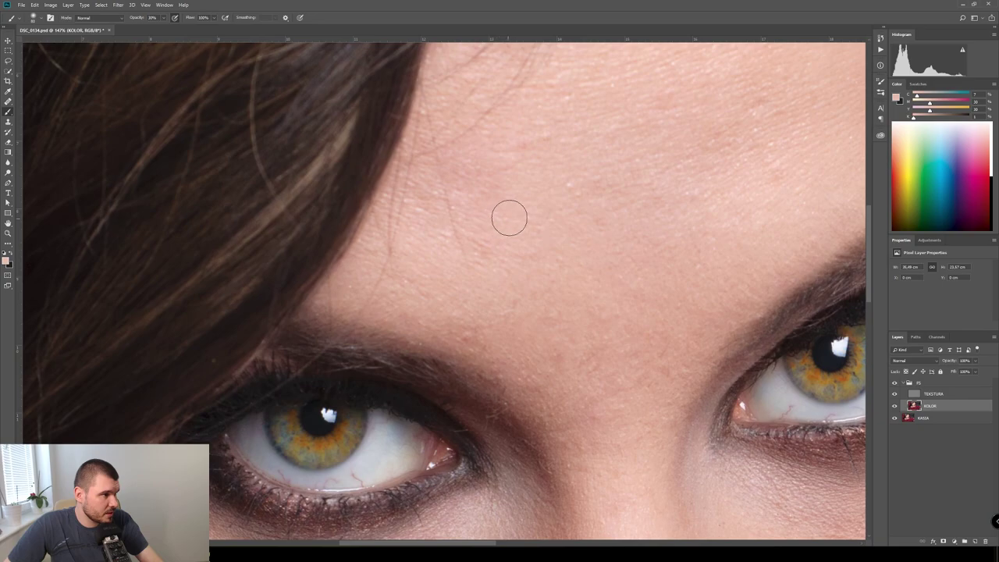
- Zoom in closer on the eyes and resample the cheek skin tone as foreground colour
mouse_move(508, 216)
left_mouse_down()
mouse_move(490, 204)
mouse_move(522, 211)
left_mouse_up()
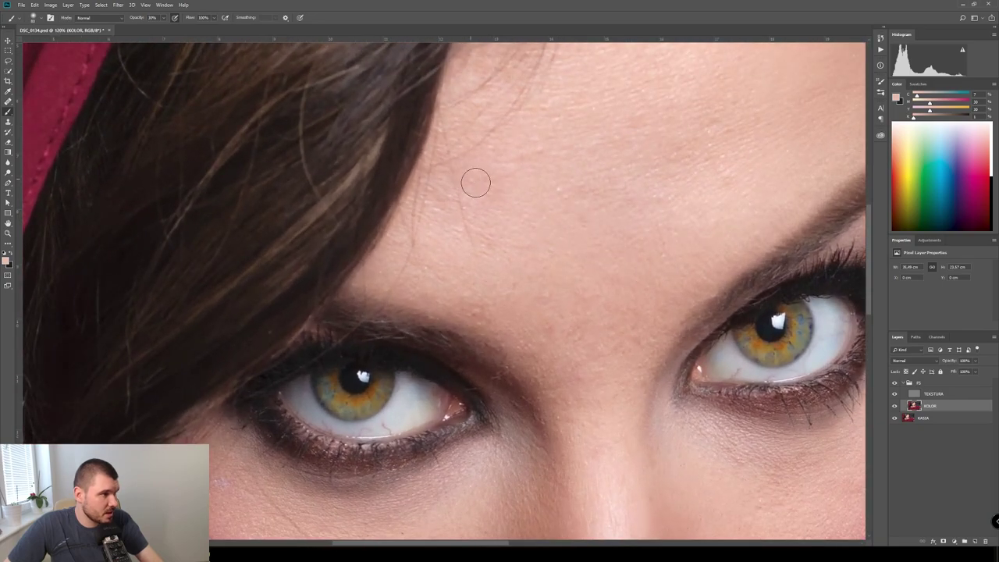
mouse_move(531, 227)
left_mouse_down()
mouse_move(499, 225)
mouse_move(538, 215)
left_mouse_up()
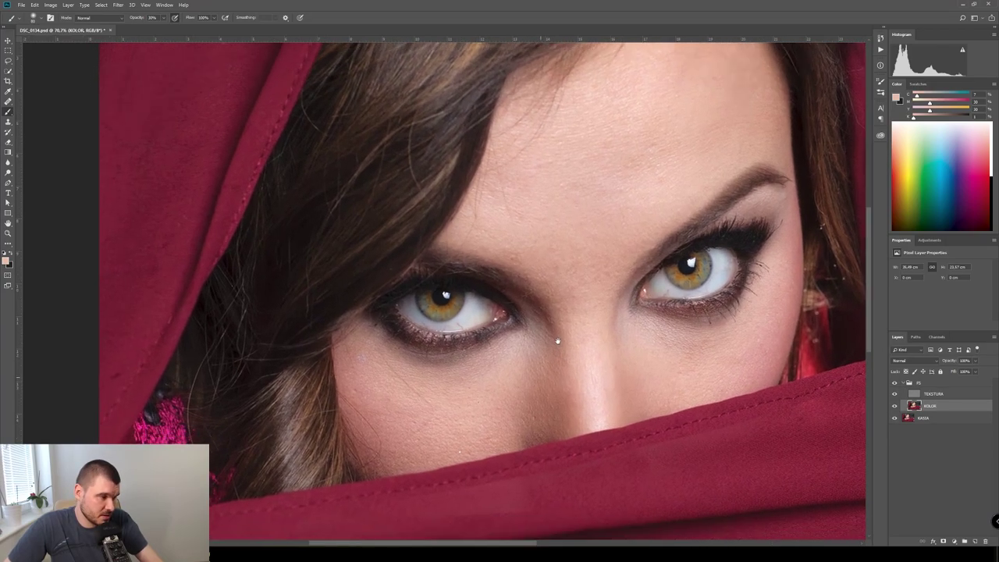
mouse_move(554, 339)
left_mouse_down()
mouse_move(743, 339)
mouse_move(570, 328)
left_mouse_up()
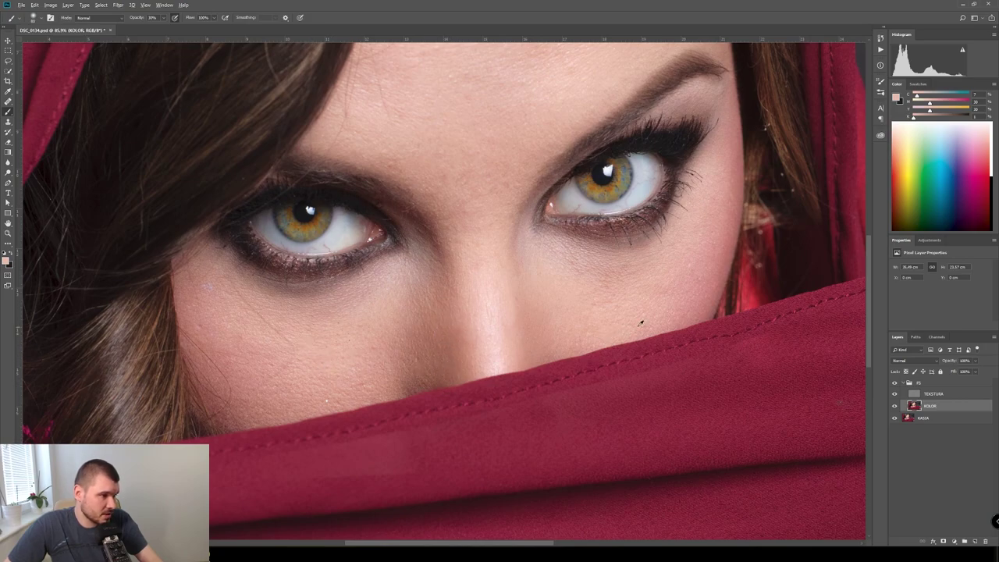
left_click(713, 263, "alt")
left_click(713, 280, "alt")
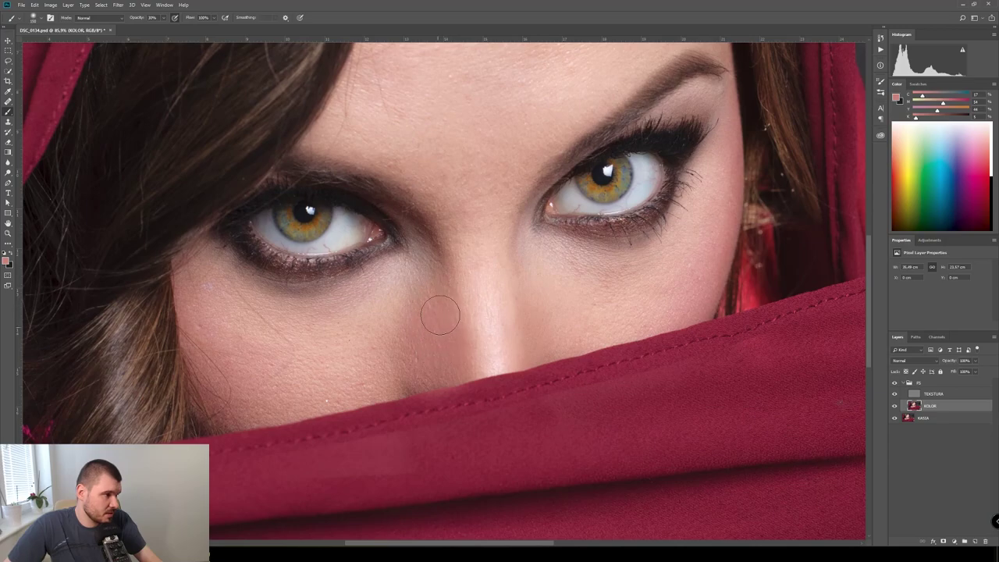
- Paint skin-tone strokes across several areas of the red scarf on KOLOR
left_click_drag(425, 390, 402, 404)
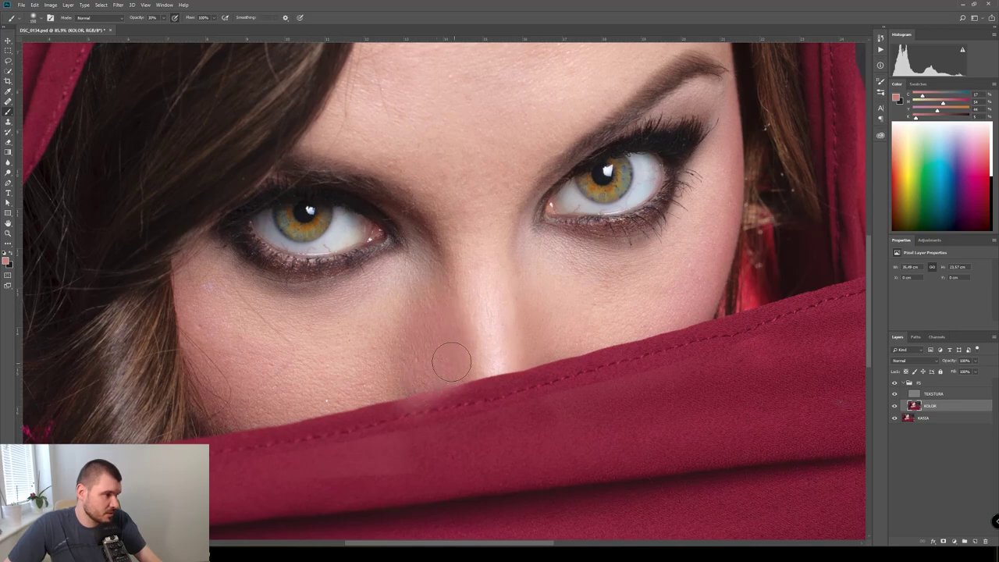
mouse_move(595, 412)
left_mouse_down()
mouse_move(721, 390)
mouse_move(549, 454)
left_mouse_up()
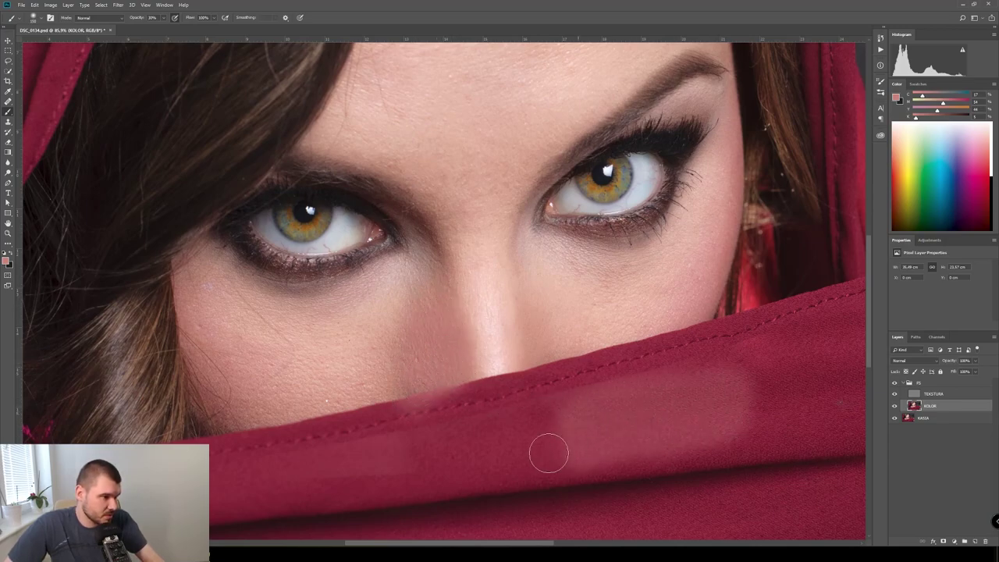
left_click_drag(796, 401, 695, 290)
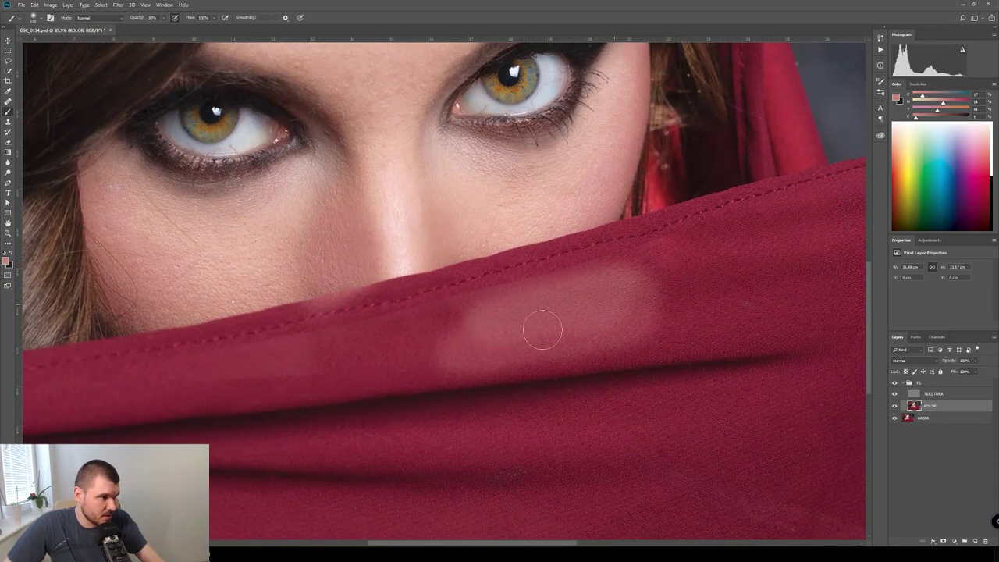
left_click_drag(543, 331, 580, 305)
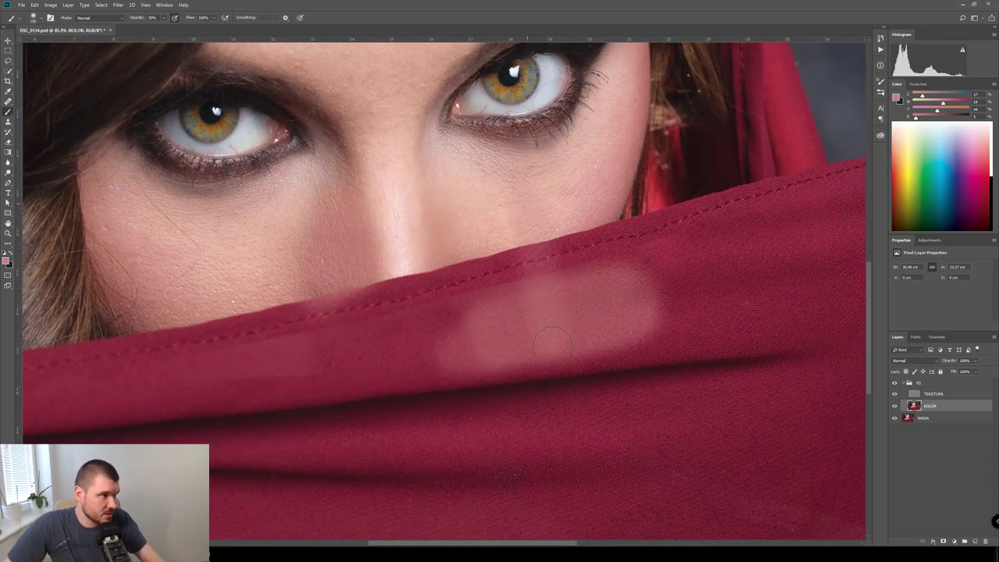
left_click_drag(679, 402, 618, 267)
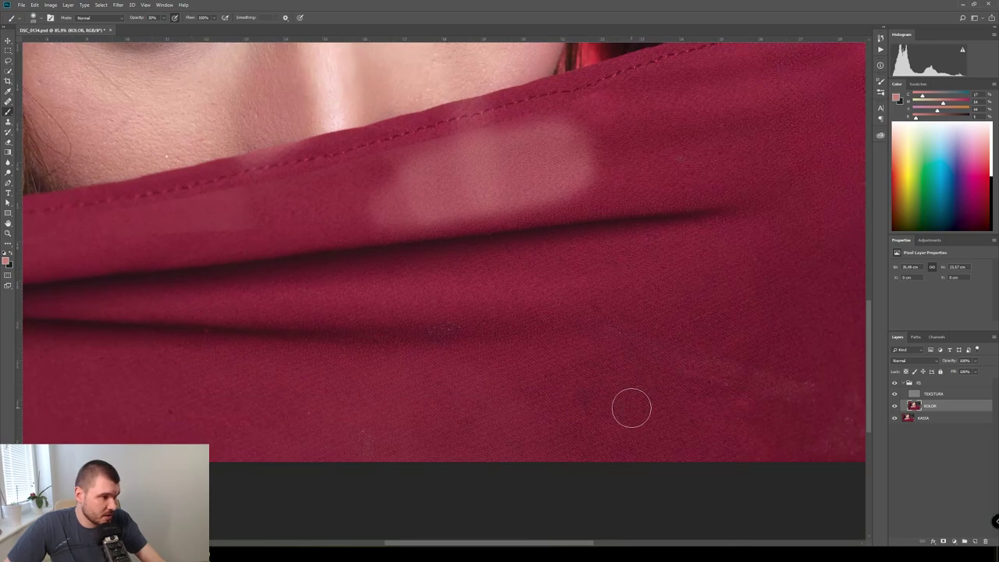
left_click_drag(640, 399, 497, 403)
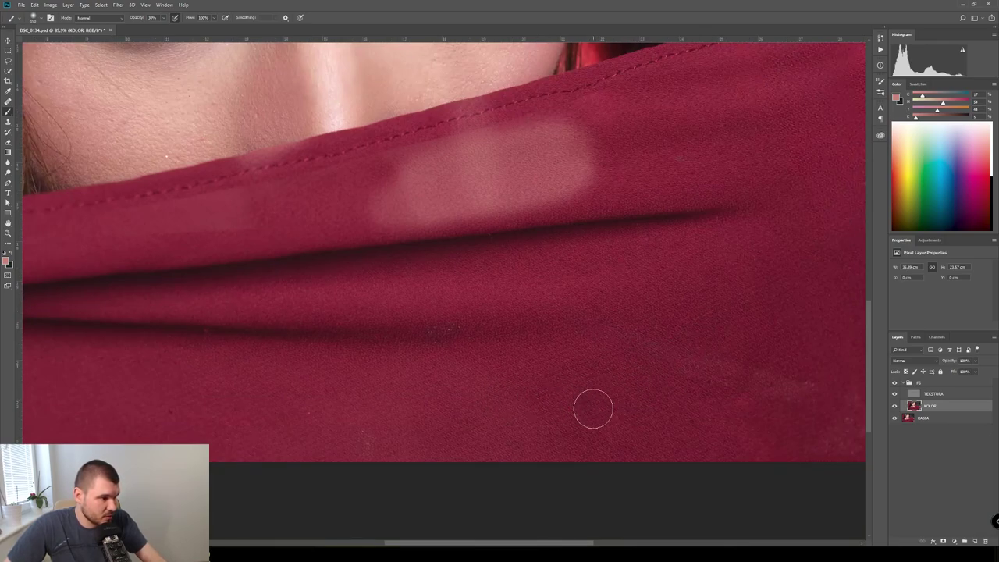
- Shrink the brush, sample dark red from the scarf fabric, and return the view to the forehead
key("bracketleft")
key("bracketleft")
key("bracketleft")
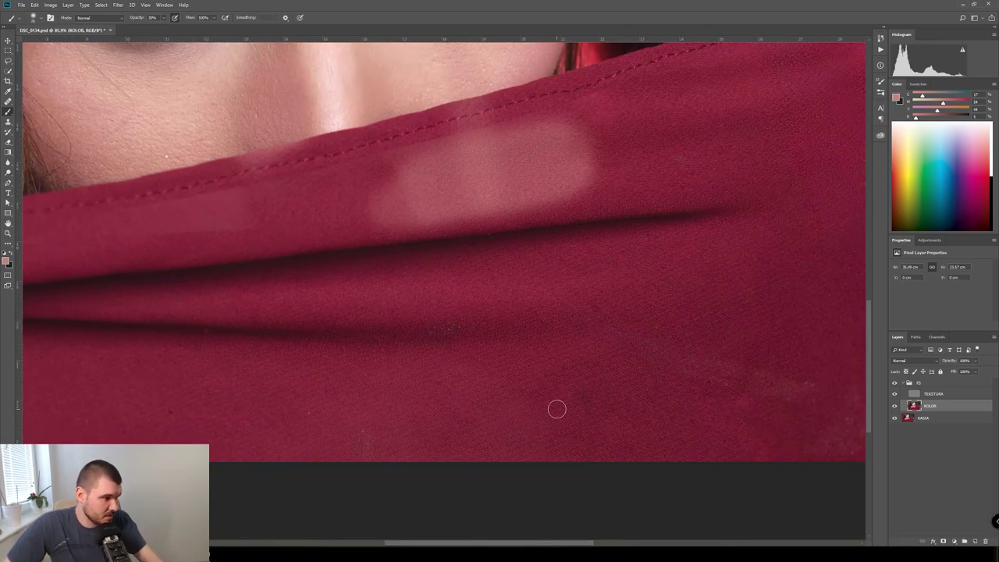
left_click(558, 398, "alt")
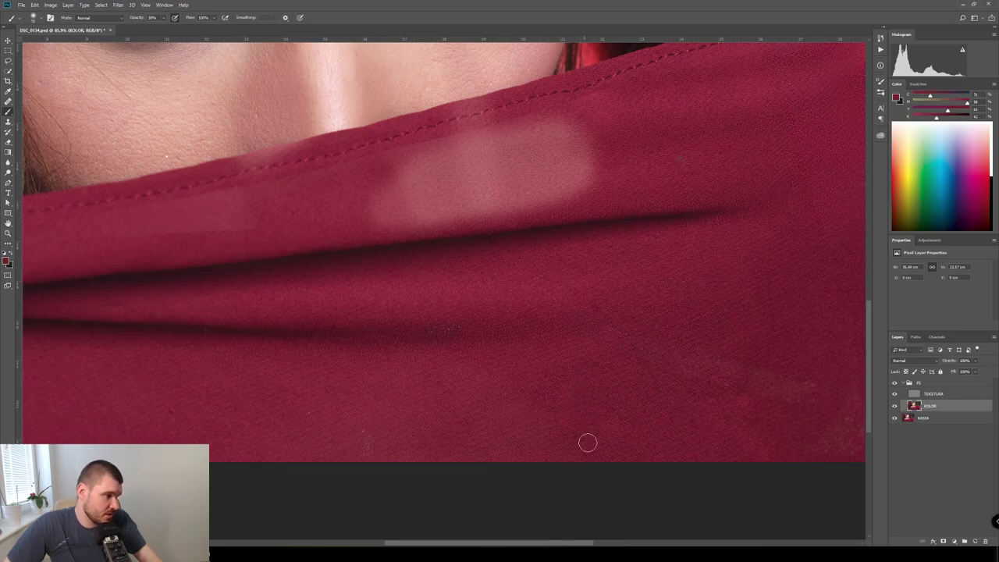
left_click_drag(424, 278, 460, 359)
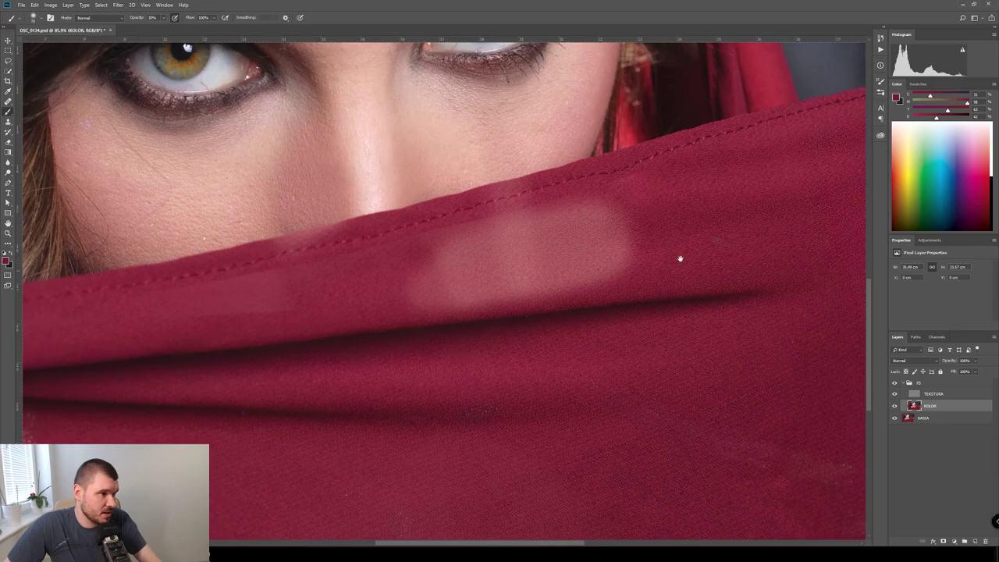
left_click_drag(680, 259, 461, 475)
scroll(542, 292, "up", 3)
left_click_drag(404, 270, 699, 254)
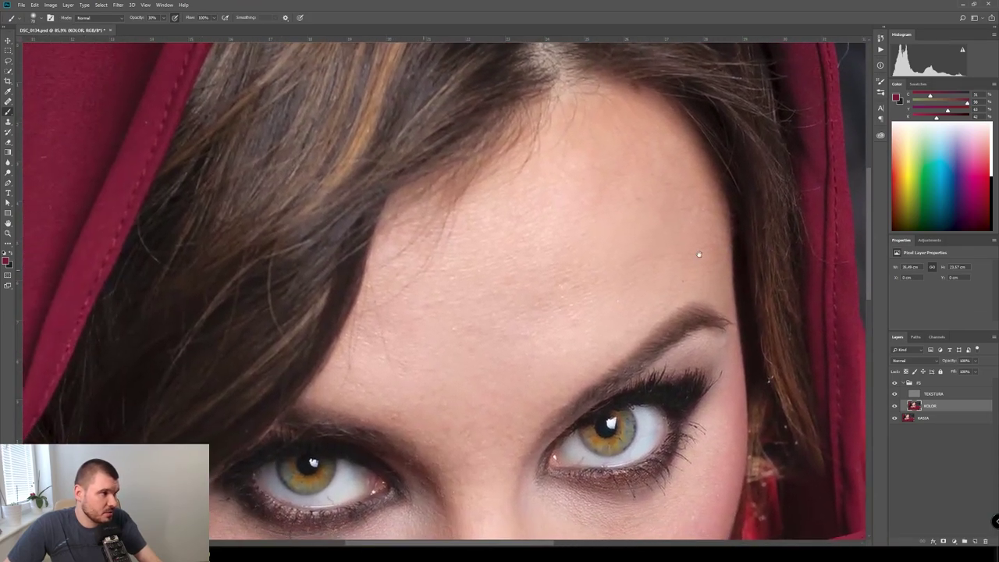
scroll(509, 319, "down", 2)
scroll(520, 283, "down", 3)
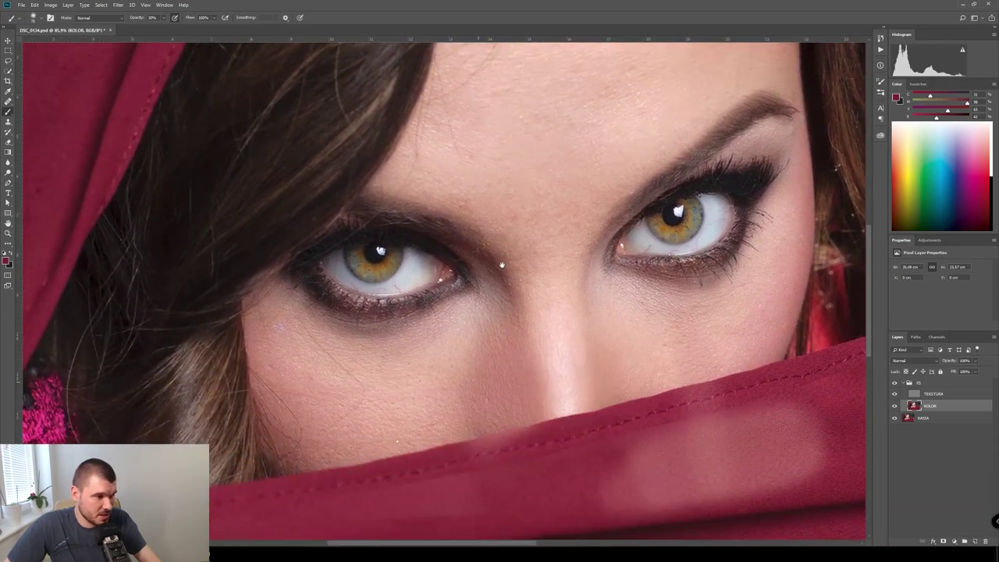
scroll(411, 390, "down", 1)
scroll(410, 375, "up", 3)
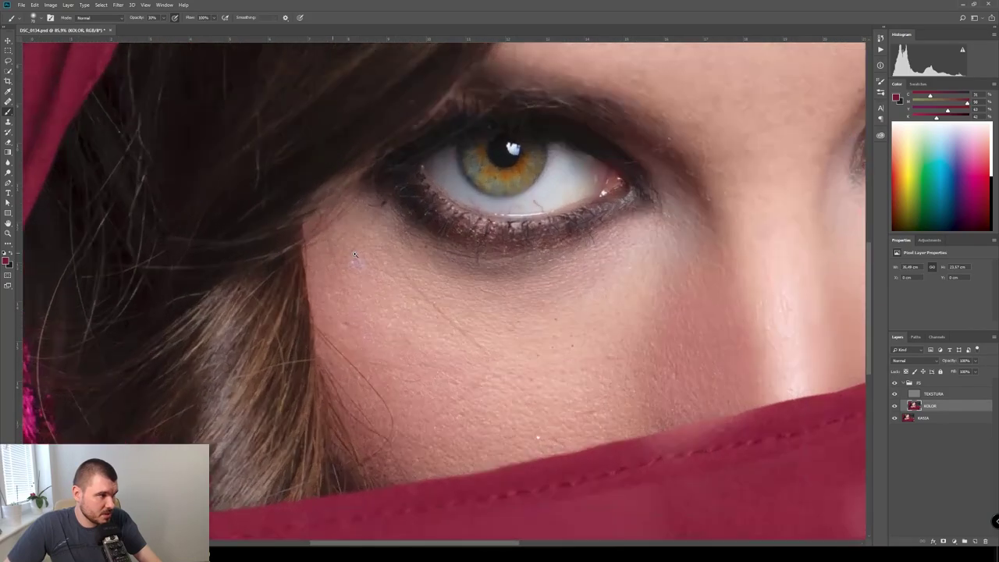
scroll(401, 289, "up", 2)
scroll(402, 289, "down", 5)
- Zoom closely on the forehead and eyes, select TEKSTURA, and switch to the Healing Brush
left_click(932, 463)
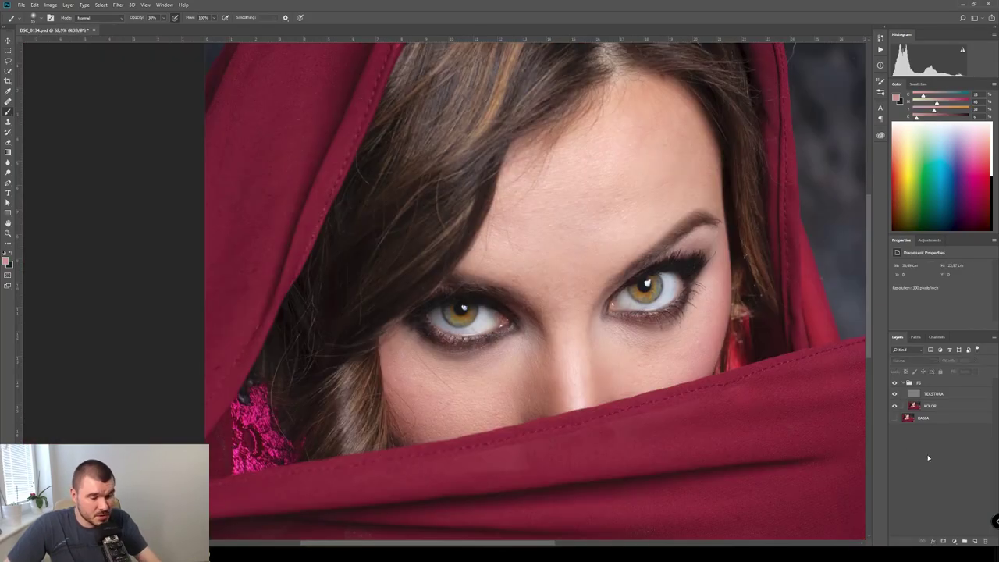
left_click(910, 397)
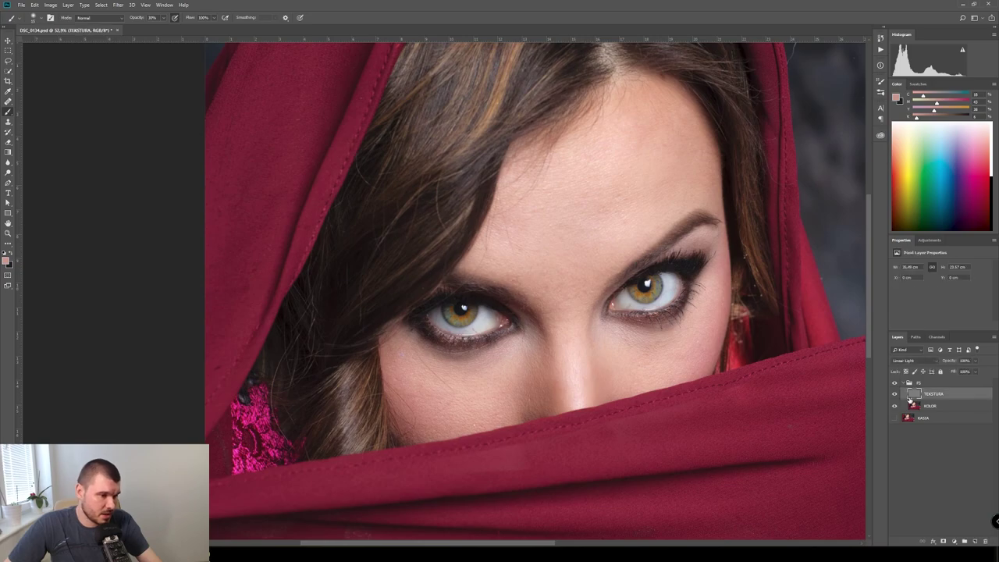
left_click(946, 464)
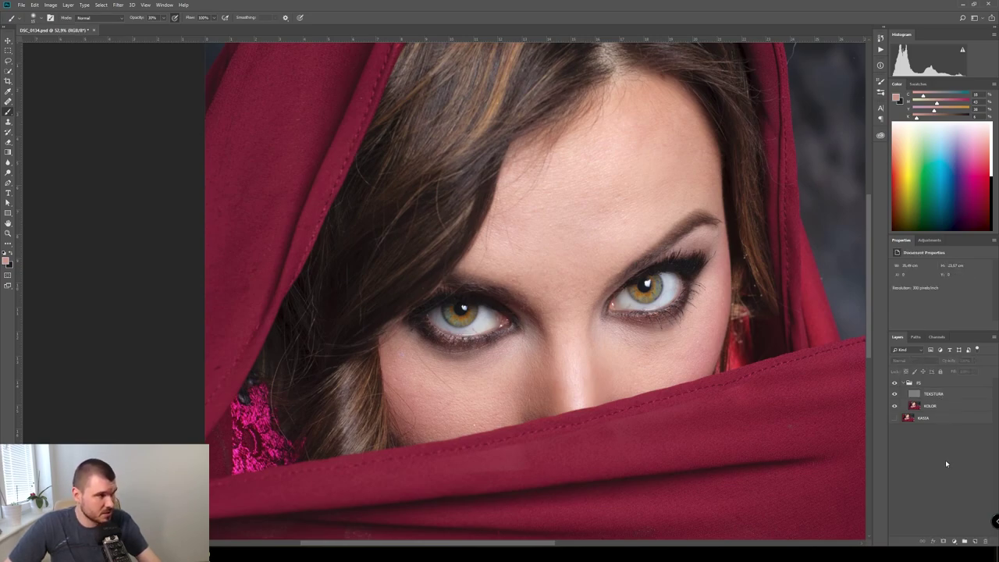
left_click_drag(606, 219, 820, 336)
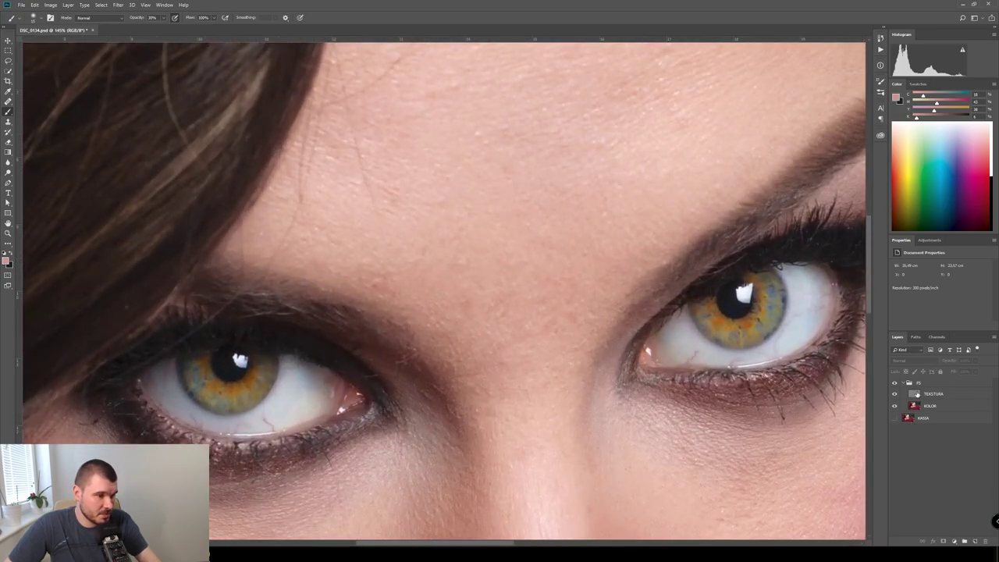
left_click(913, 393)
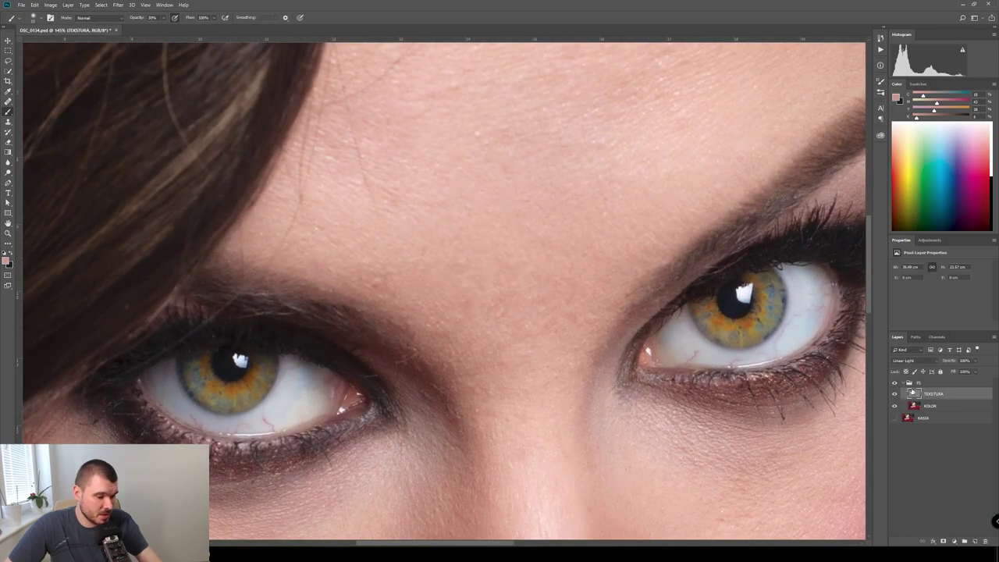
key("j")
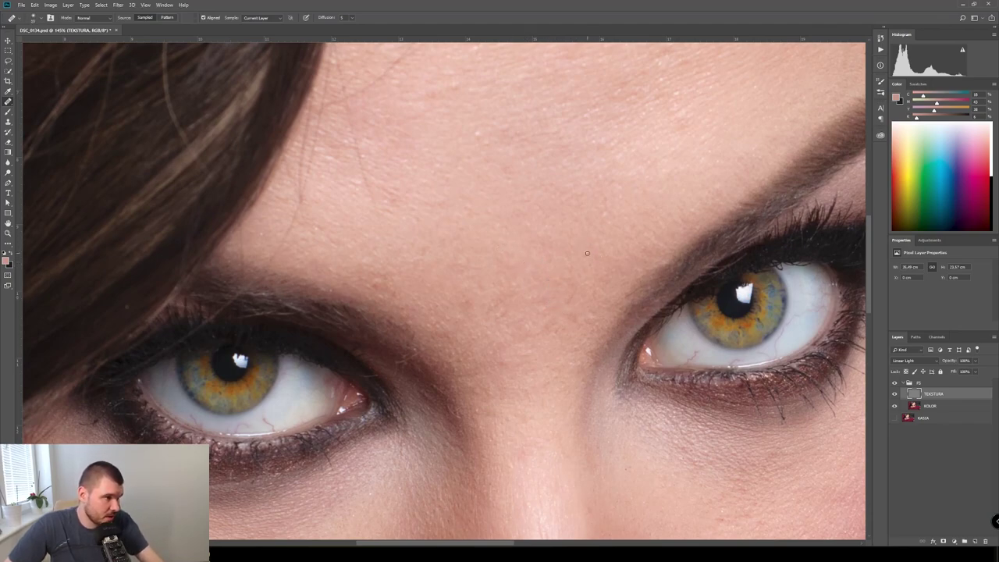
- Zoom out to 50% to see the whole photo
scroll(562, 297, "down", 1)
scroll(534, 341, "down", 2)
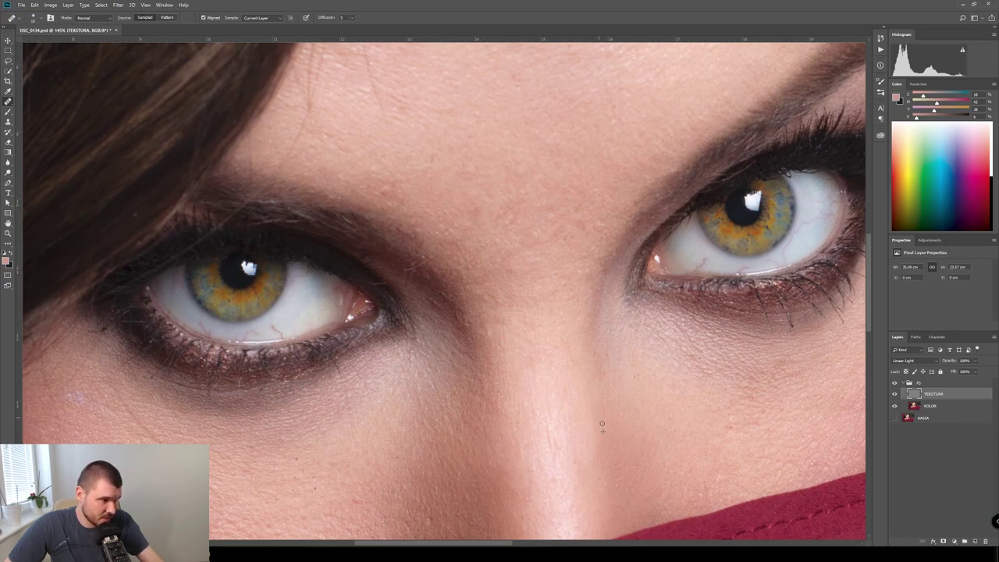
scroll(644, 440, "down", 3)
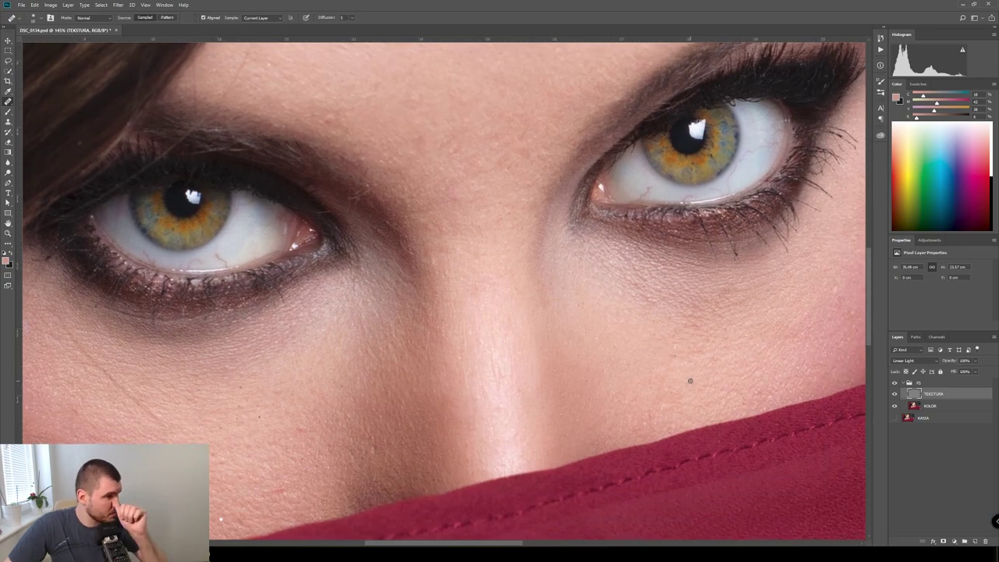
key("ctrl+minus")
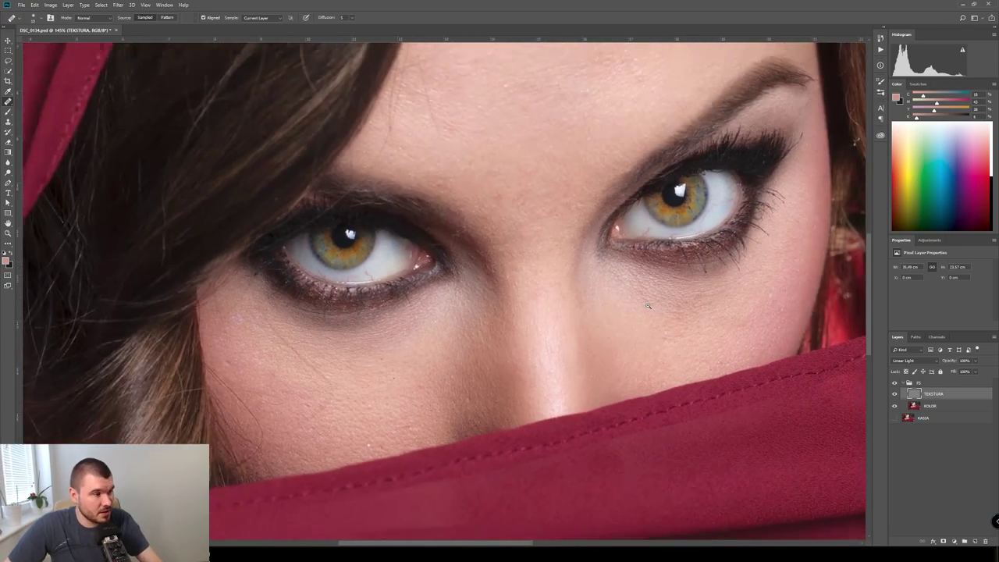
key("ctrl+minus")
key("ctrl+minus")
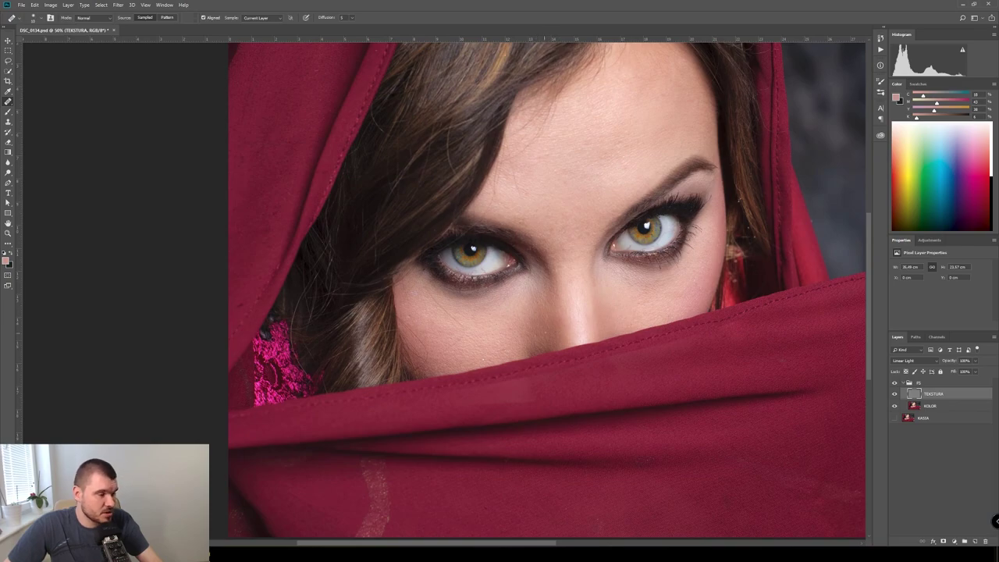
- Zoom out to 33.3% to view the whole portrait, then select TEKSTURA followed by KOLOR
left_click_drag(618, 183, 604, 229)
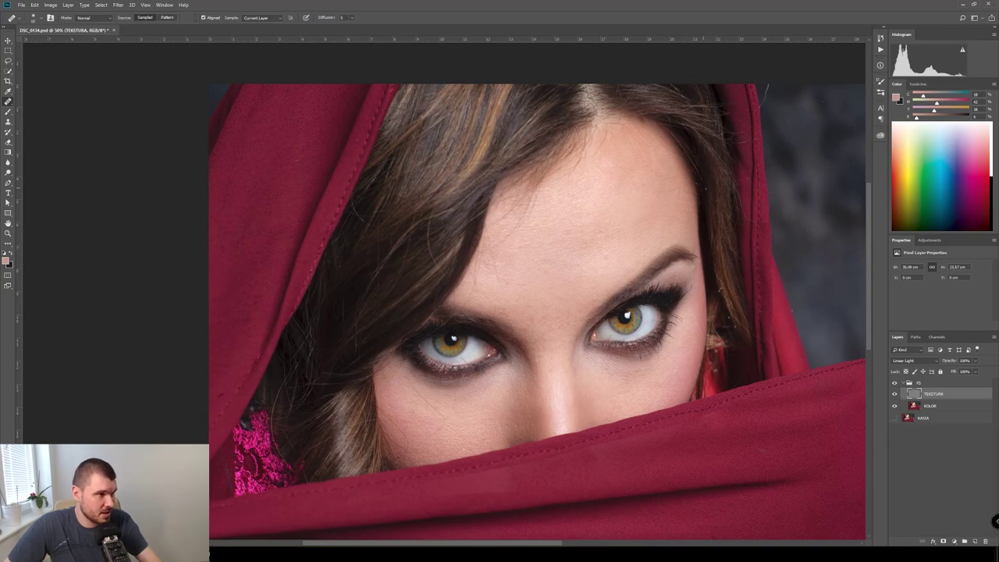
key("ctrl+minus")
key("ctrl+alt+a")
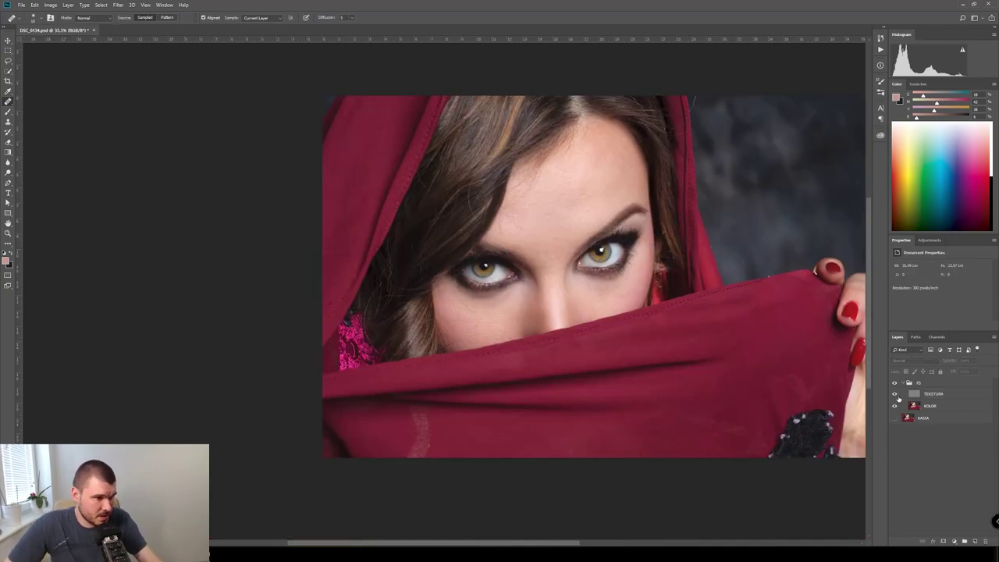
left_click(960, 399)
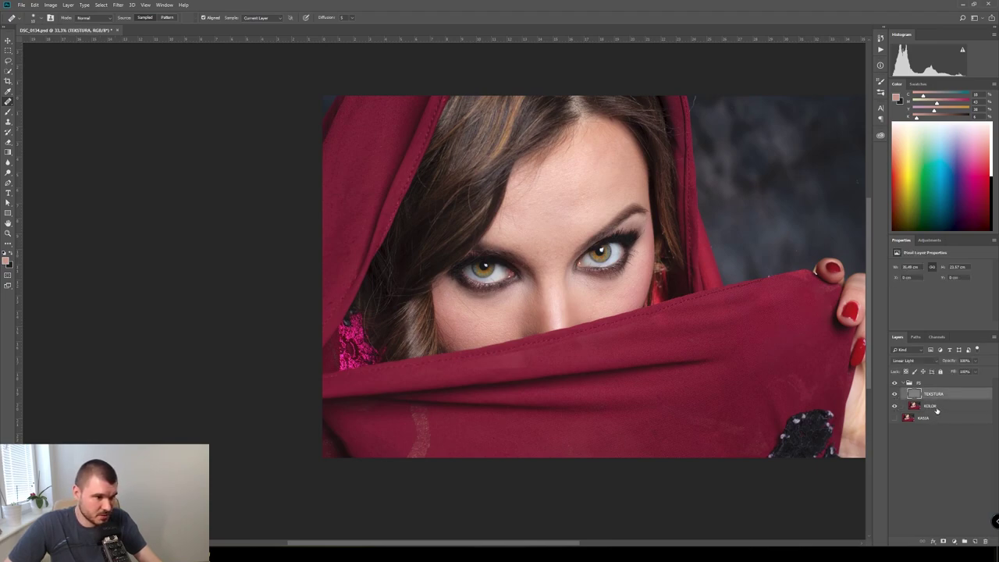
left_click(932, 406)
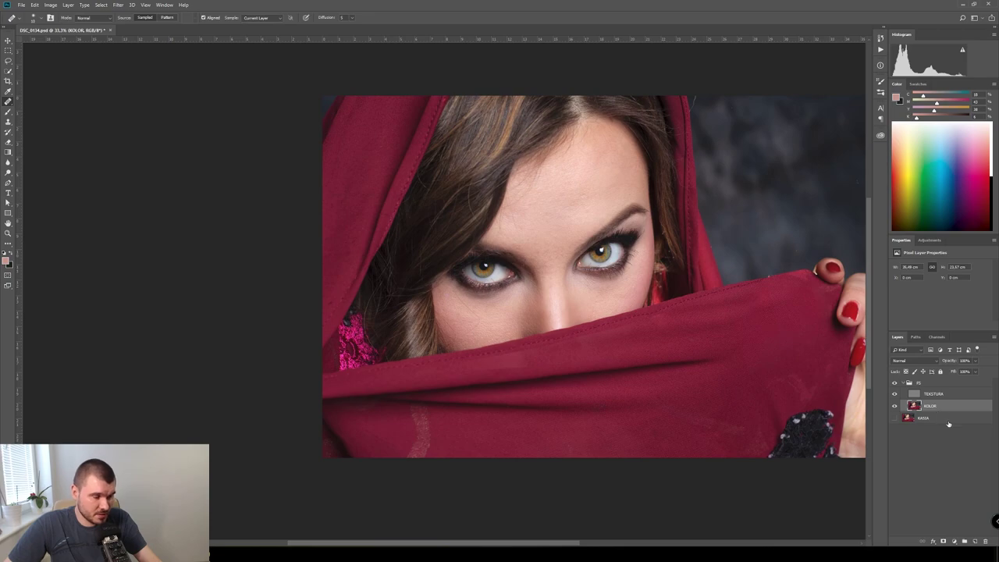